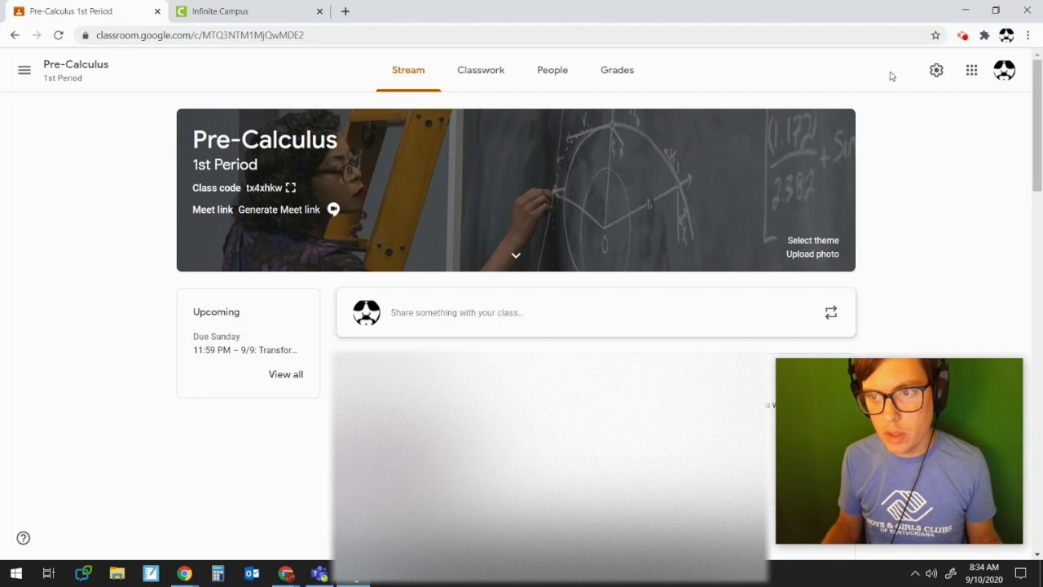
In the class settings, link the Pre-Calculus class to the SIS class "72740291 1 ADVANCED PRE-CALCULUS"
click(937, 72)
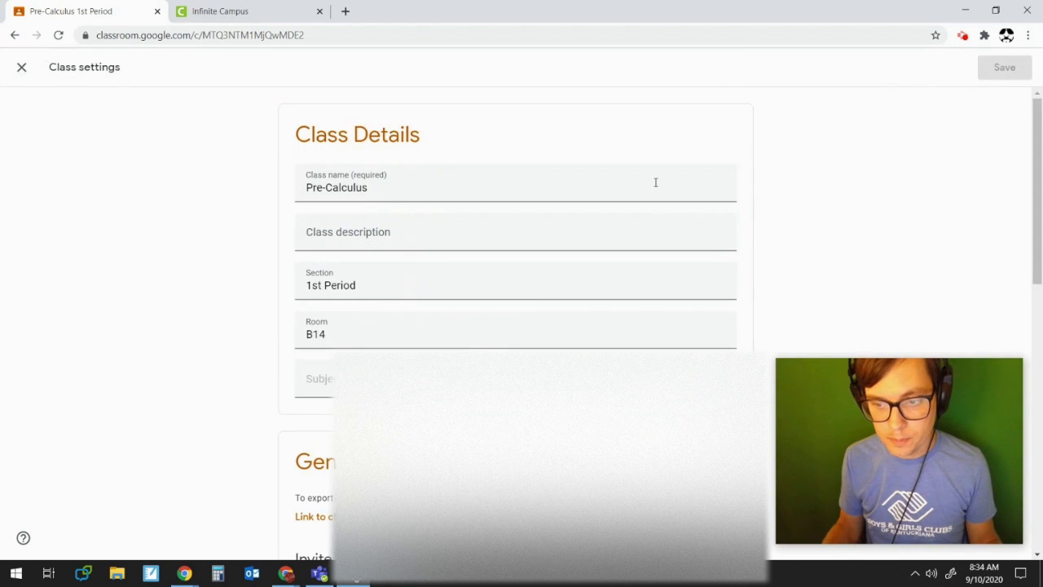
scroll(451, 263, down, 4)
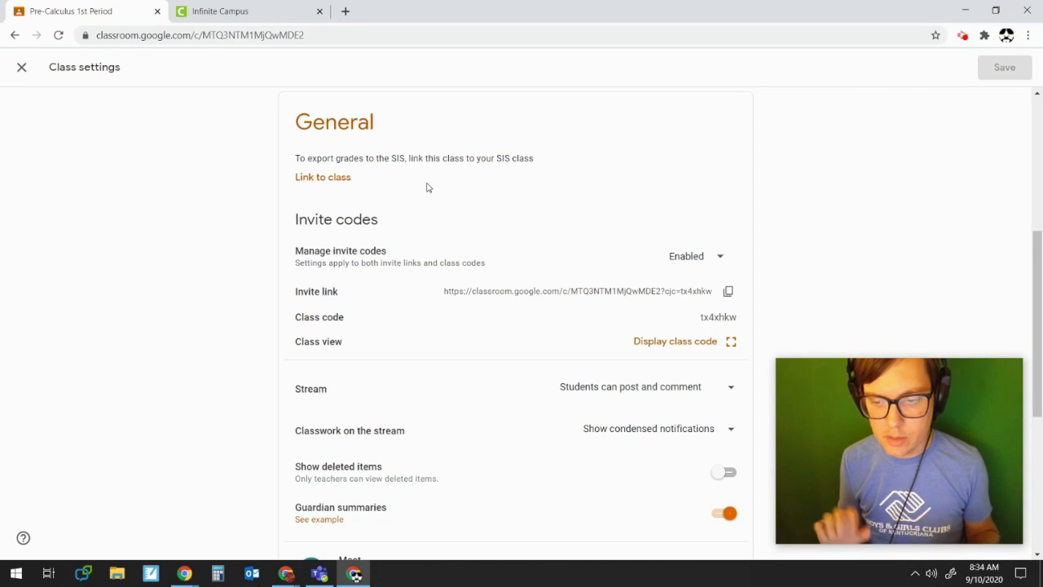
click(337, 178)
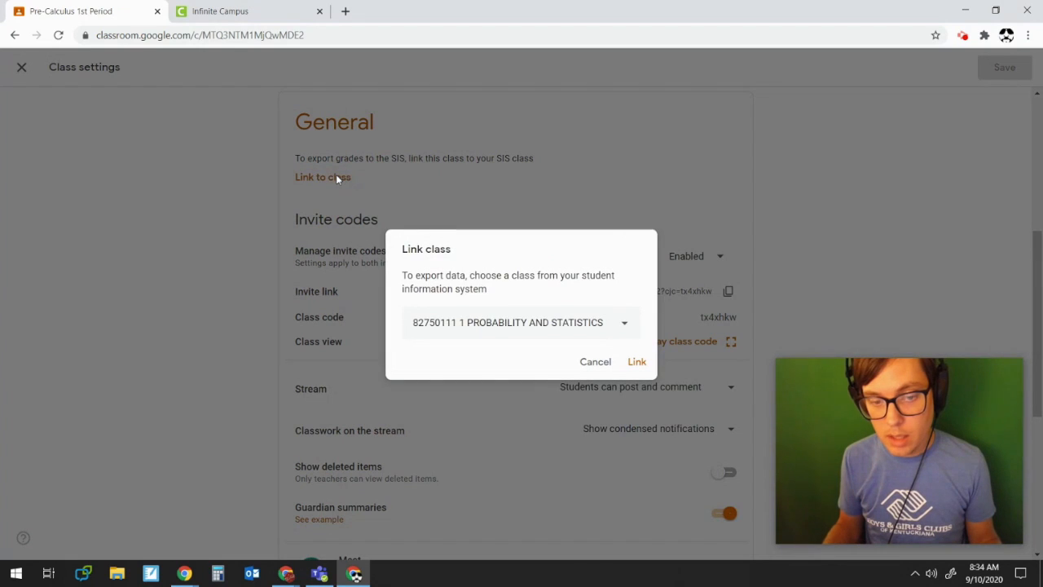
click(484, 333)
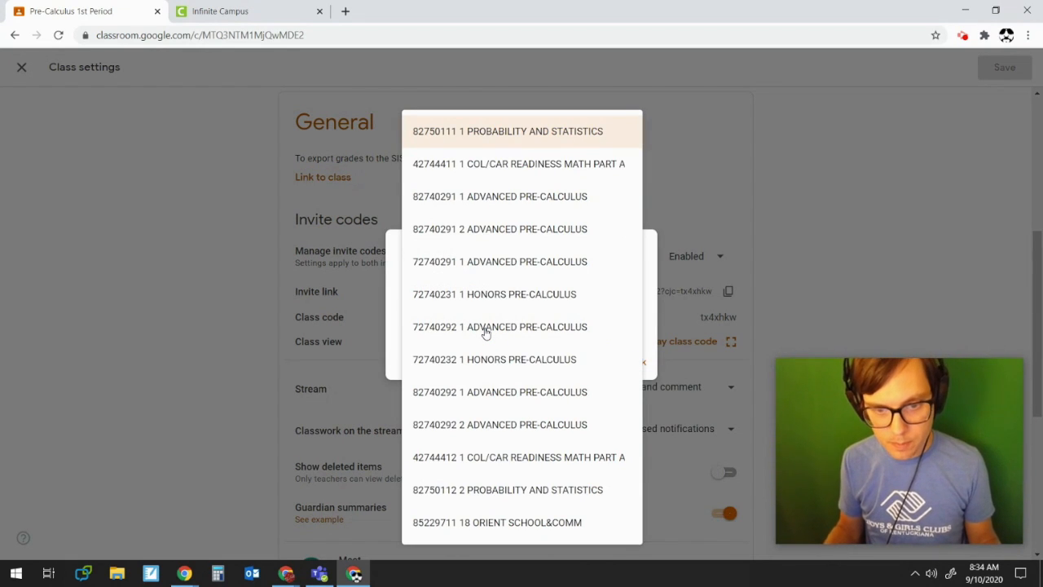
click(486, 265)
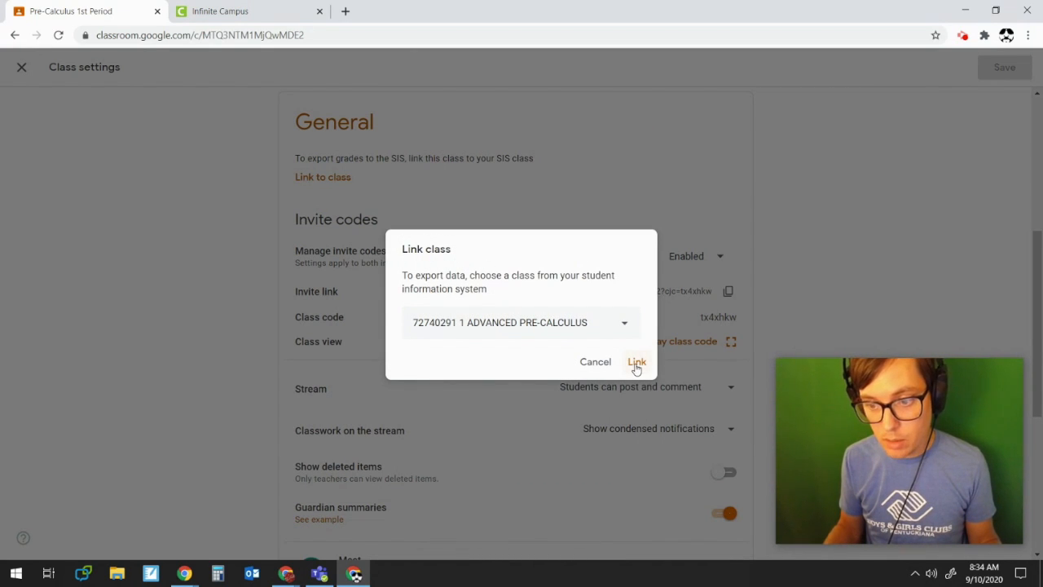
click(636, 363)
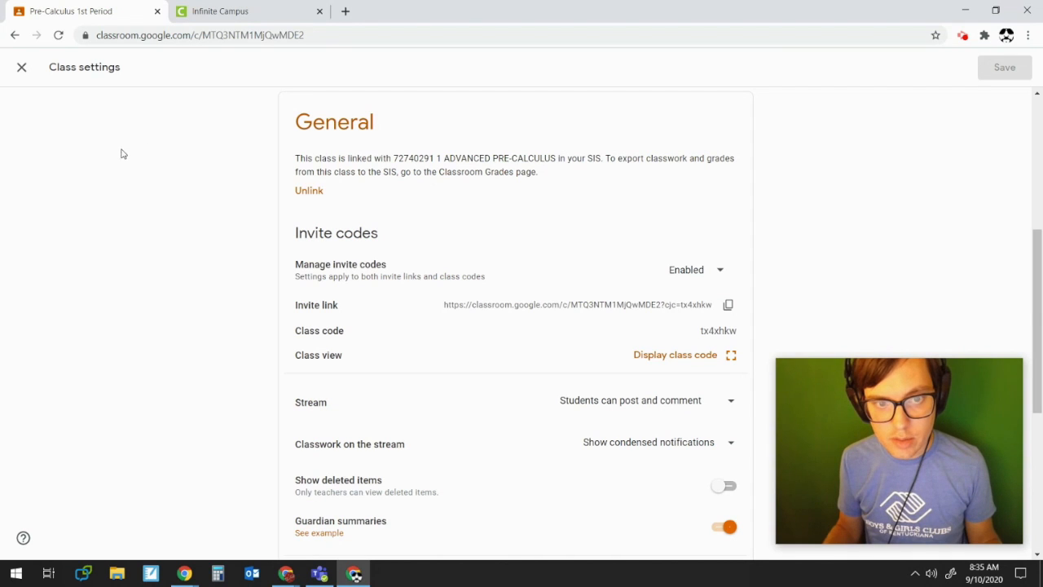
Create a new classwork assignment titled "FAKE" with the instructions "This is fake, so probably don't do it."
click(21, 66)
click(487, 72)
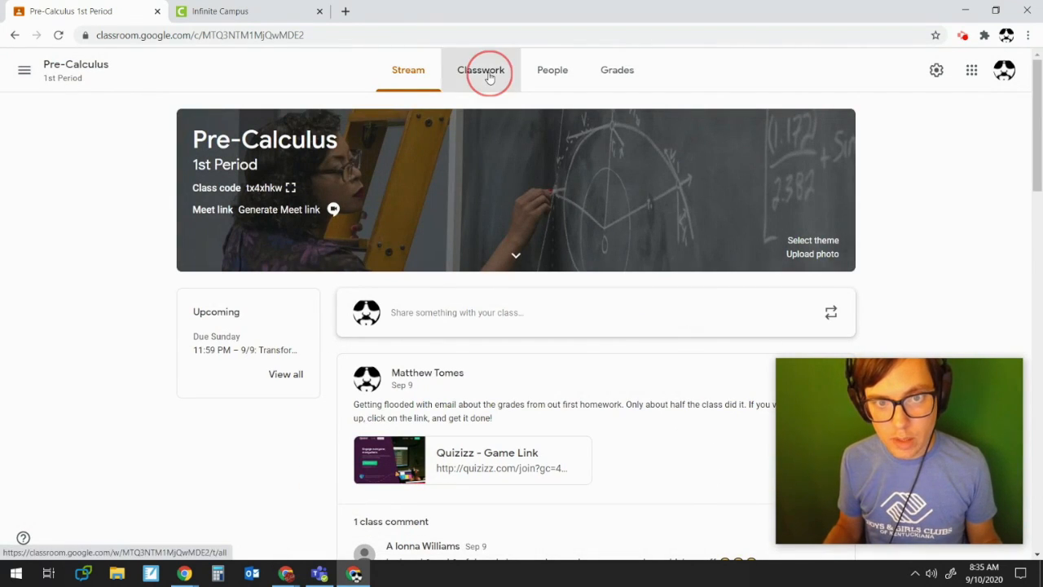
click(277, 119)
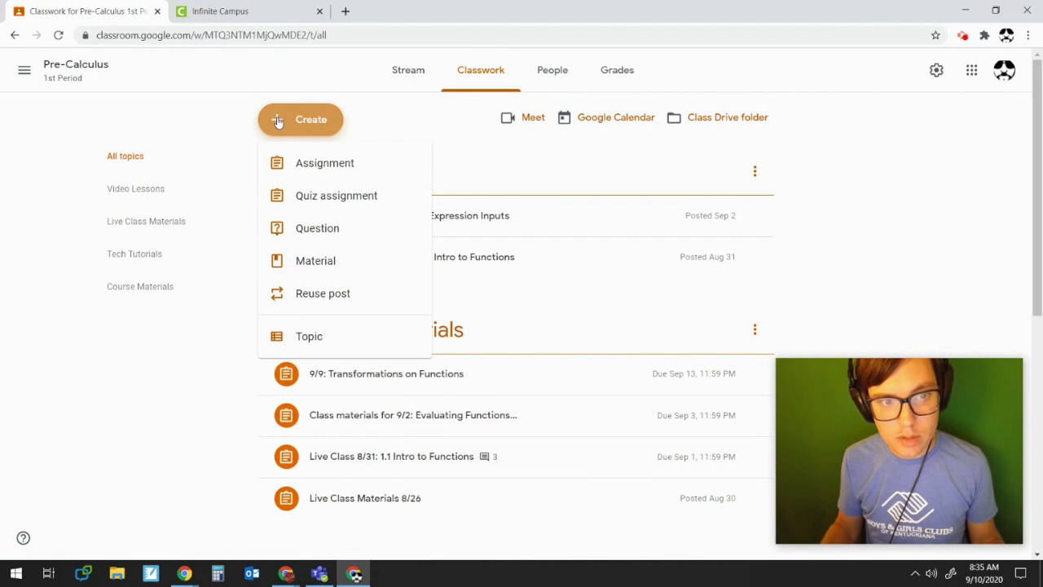
click(298, 163)
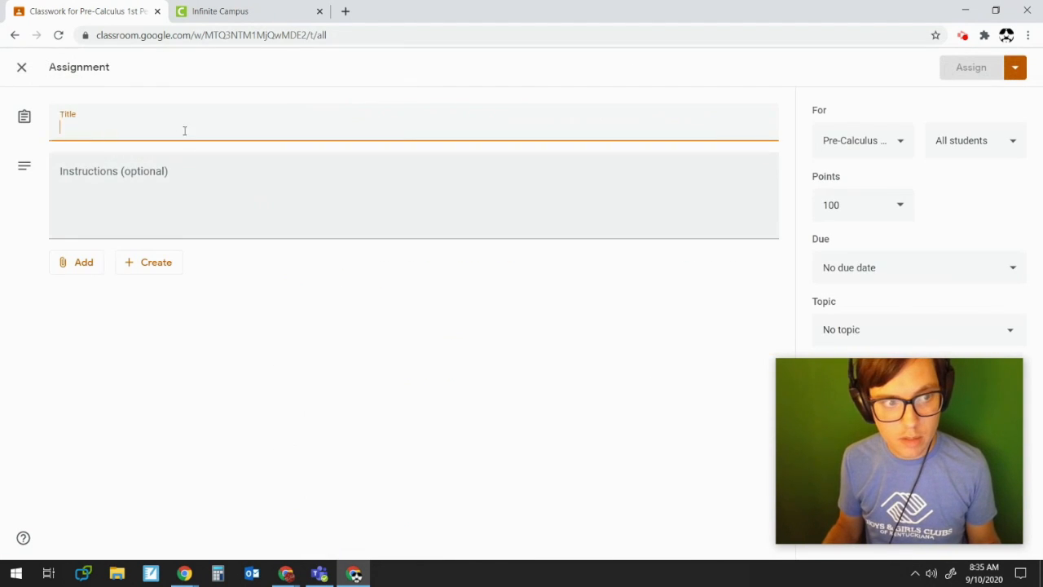
text(FAKE)
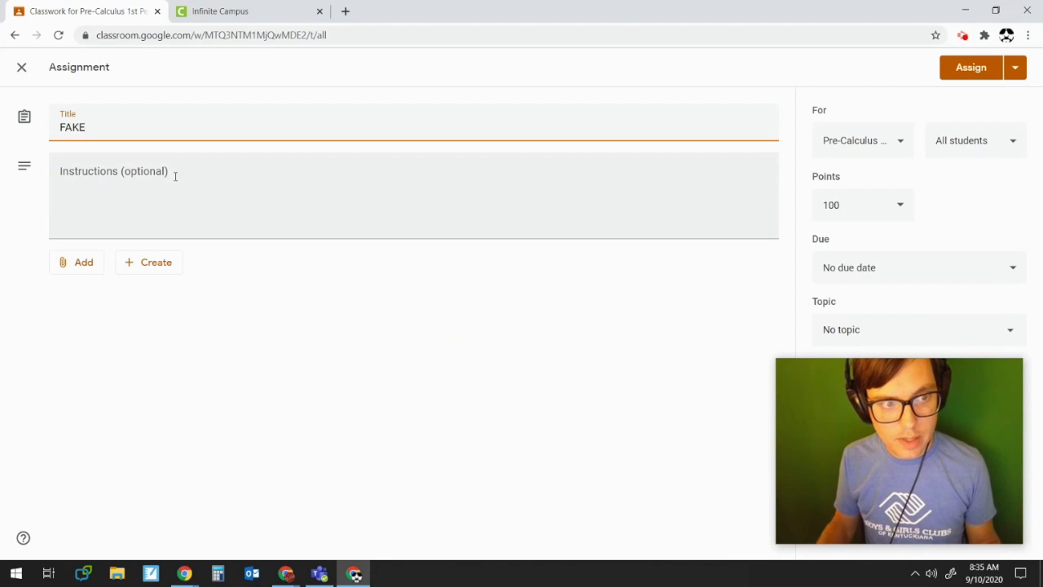
click(175, 174)
text(This )
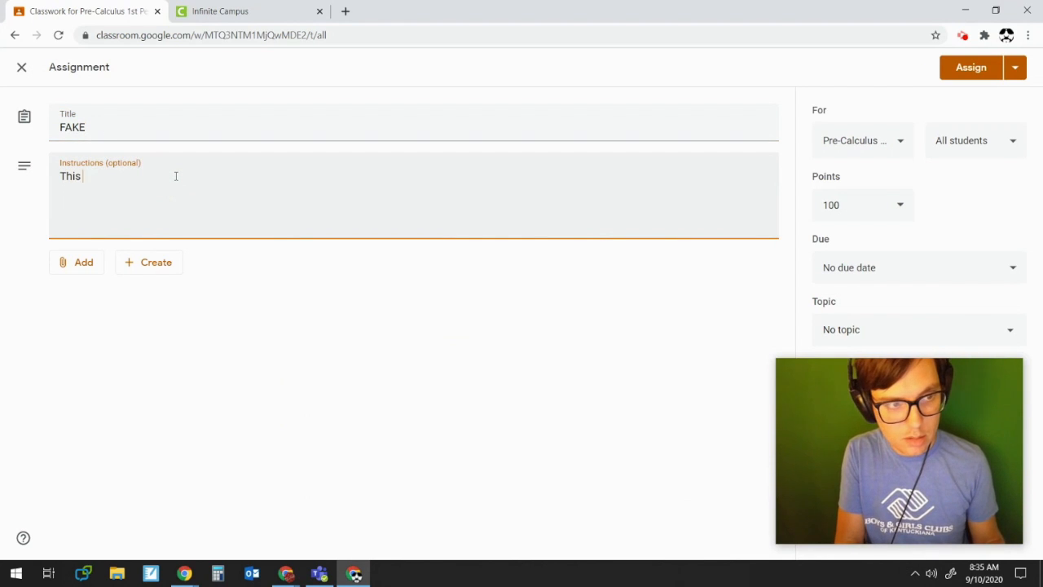
text(is fake, so p)
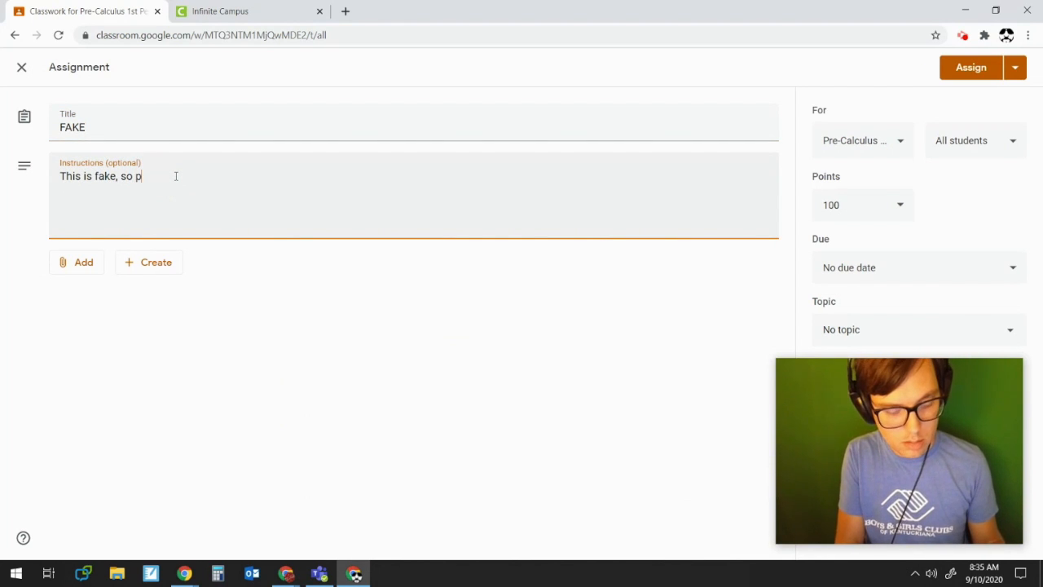
text(robably don't do it.)
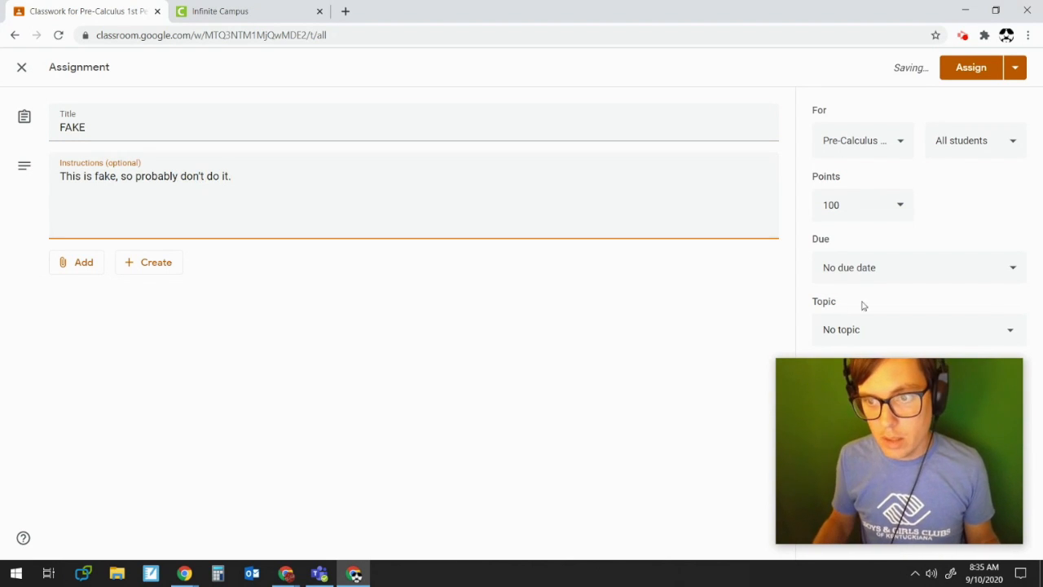
Set the assignment's due date to Sep 9, 2020 and assign it to the class
drag(934, 391, 171, 387)
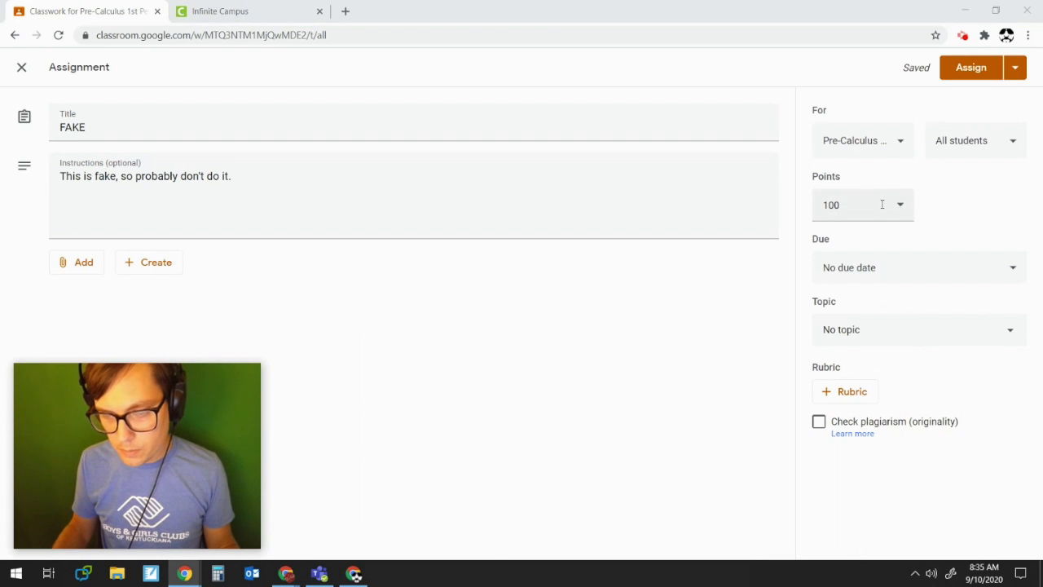
click(886, 269)
click(902, 320)
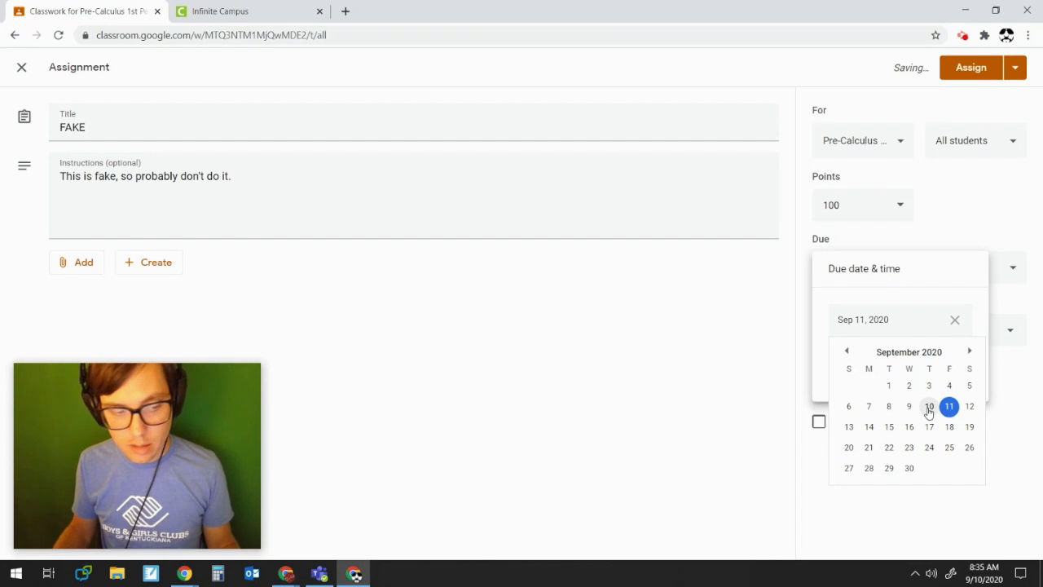
click(907, 408)
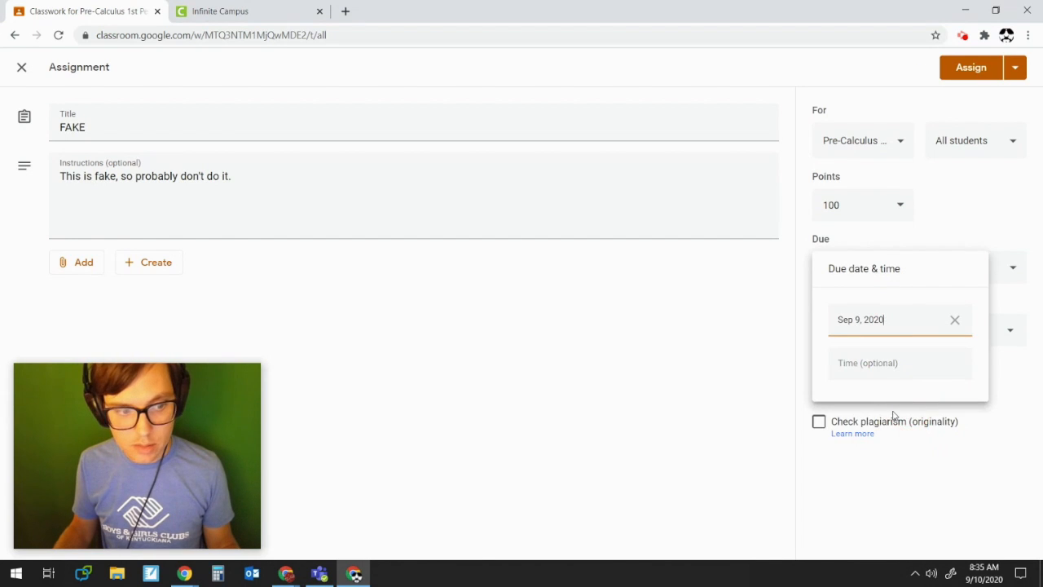
click(741, 399)
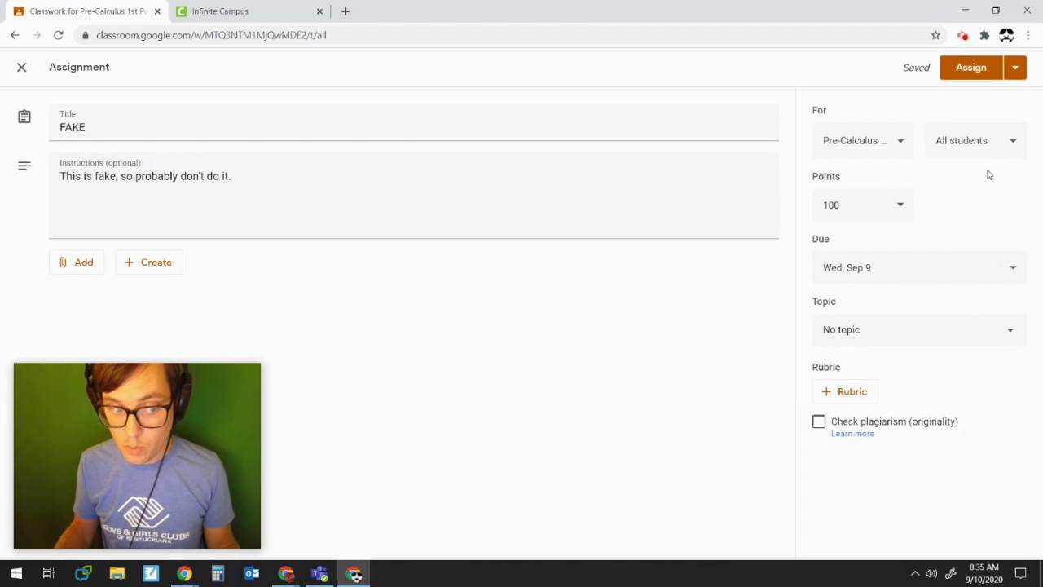
click(956, 68)
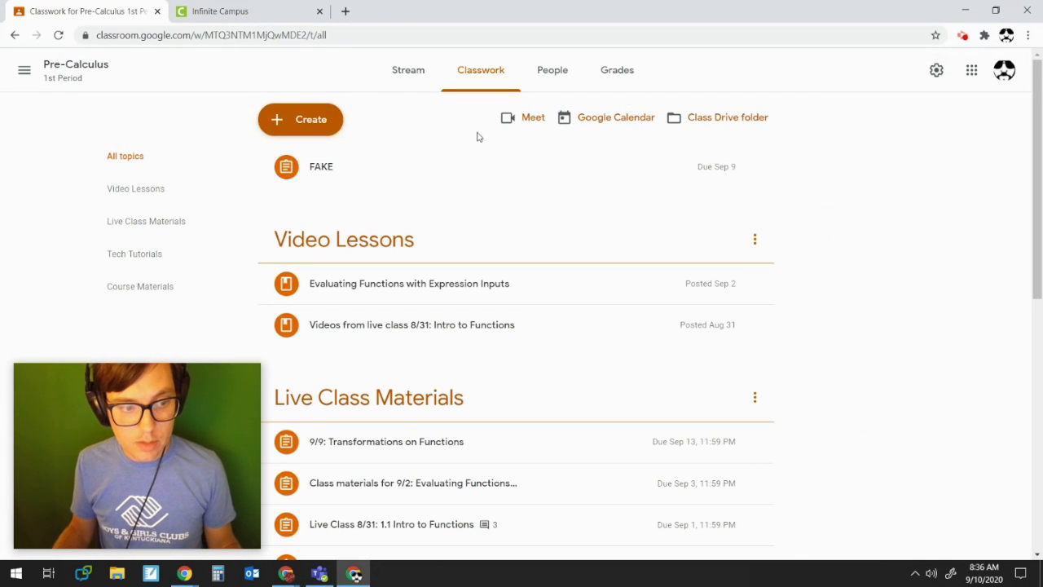
Open the FAKE assignment from the classwork list to view its student work
click(310, 168)
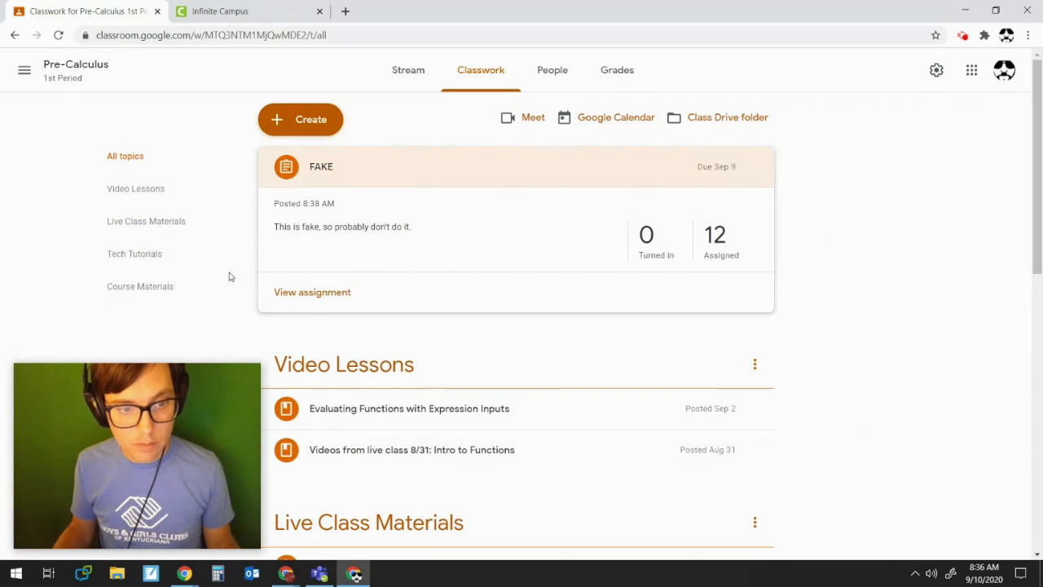
drag(162, 412, 919, 401)
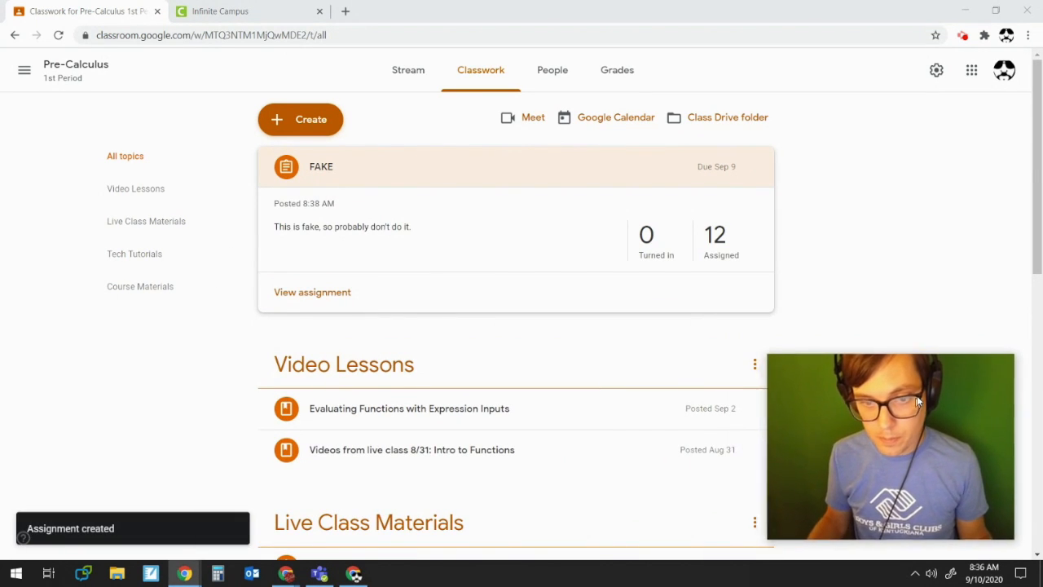
click(290, 292)
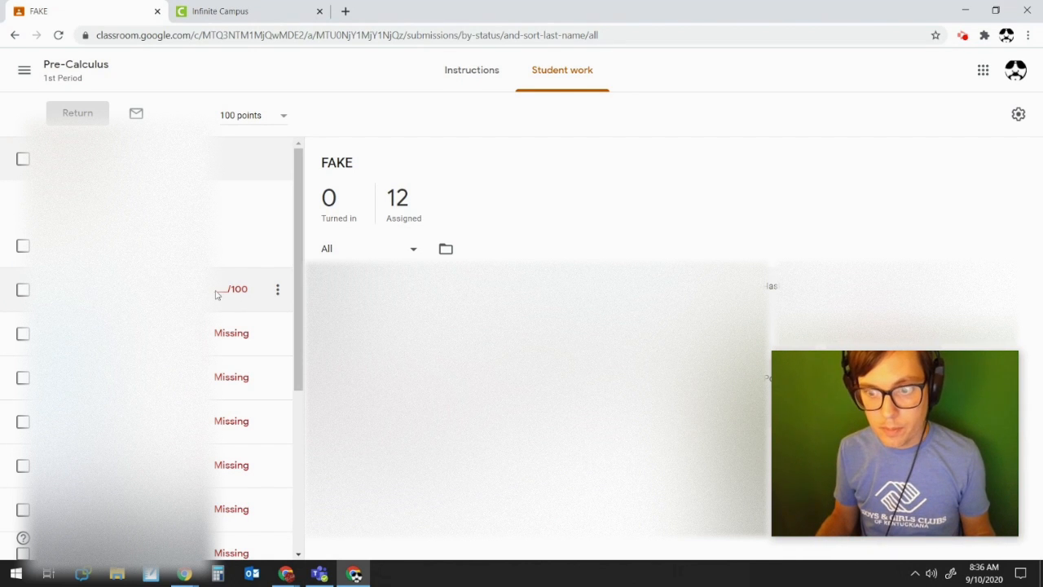
Enter a grade of 4 out of 100 for every student on the FAKE assignment
click(219, 291)
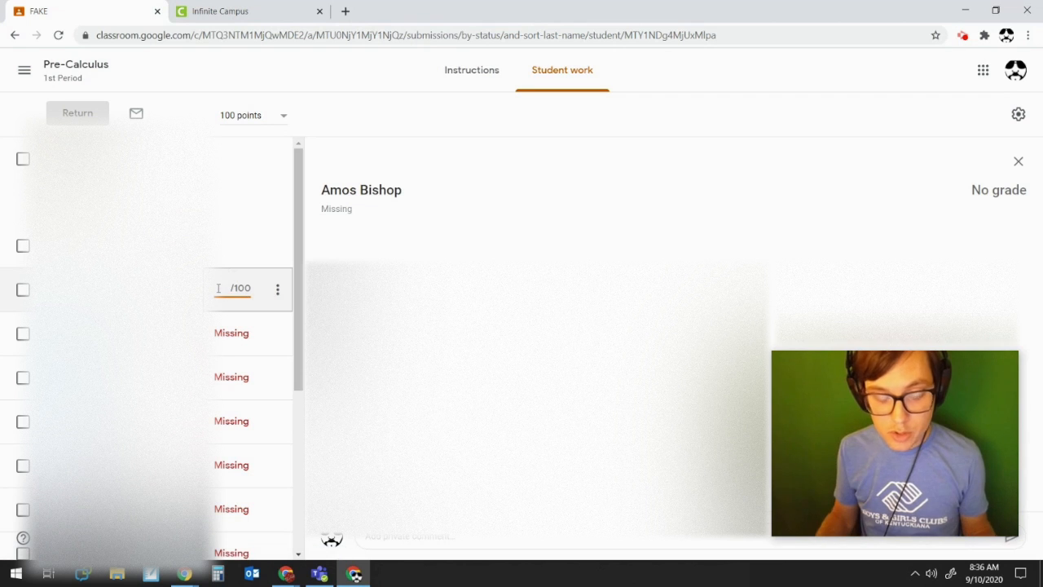
text(4)
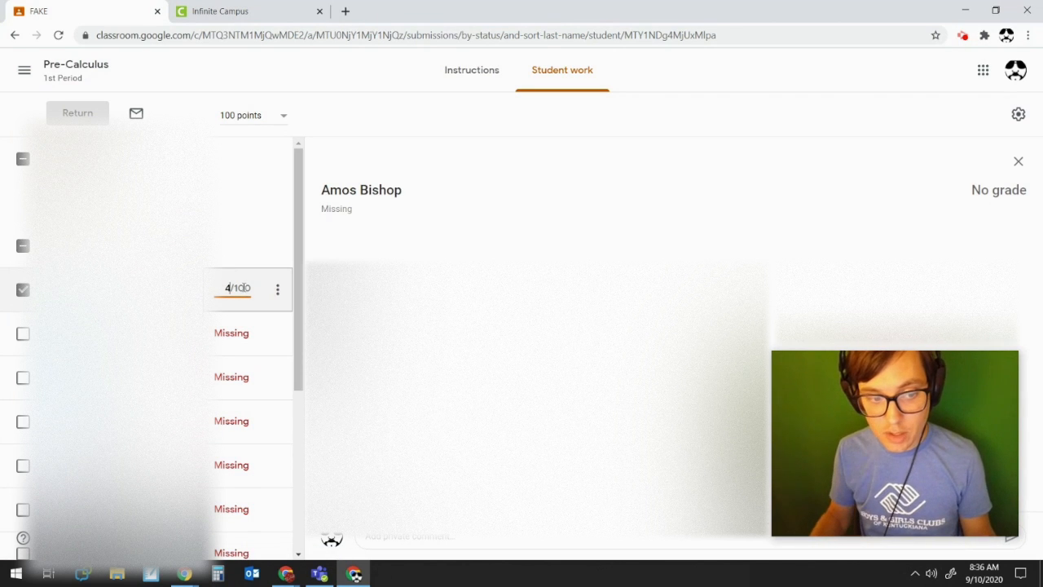
click(223, 332)
text(4)
click(221, 376)
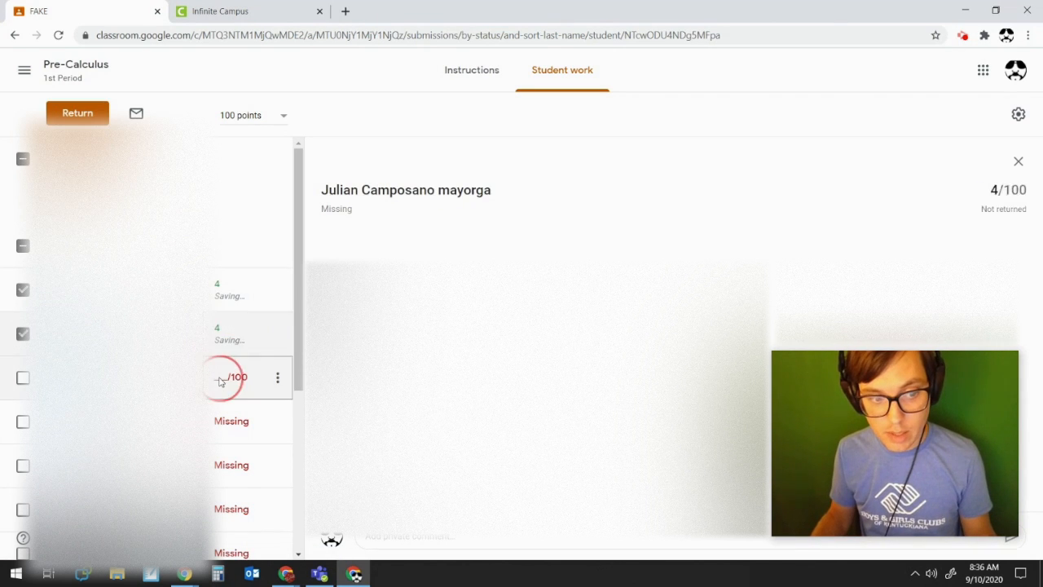
text(4)
click(223, 421)
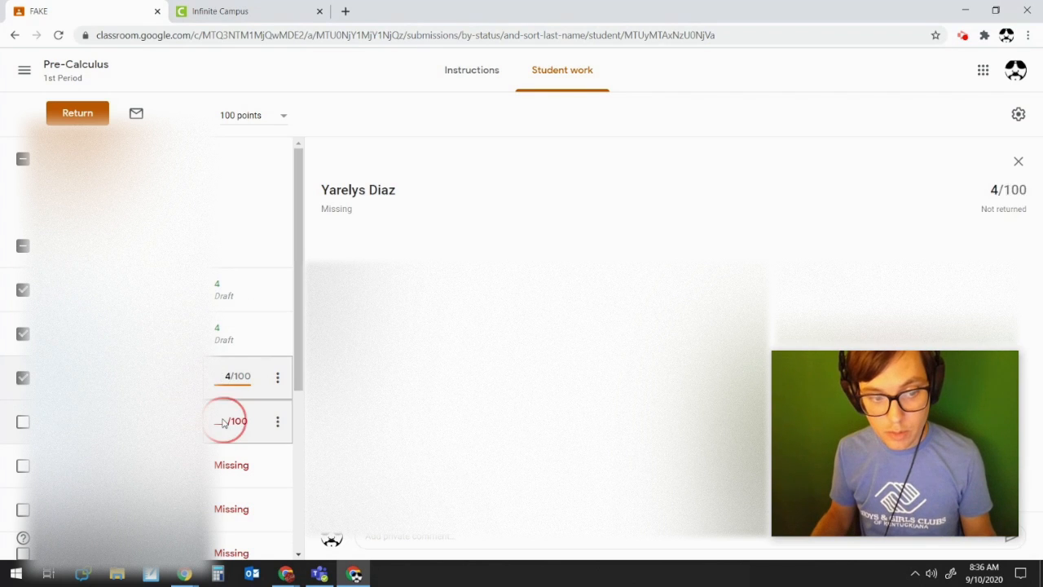
text(4)
click(222, 463)
text(4)
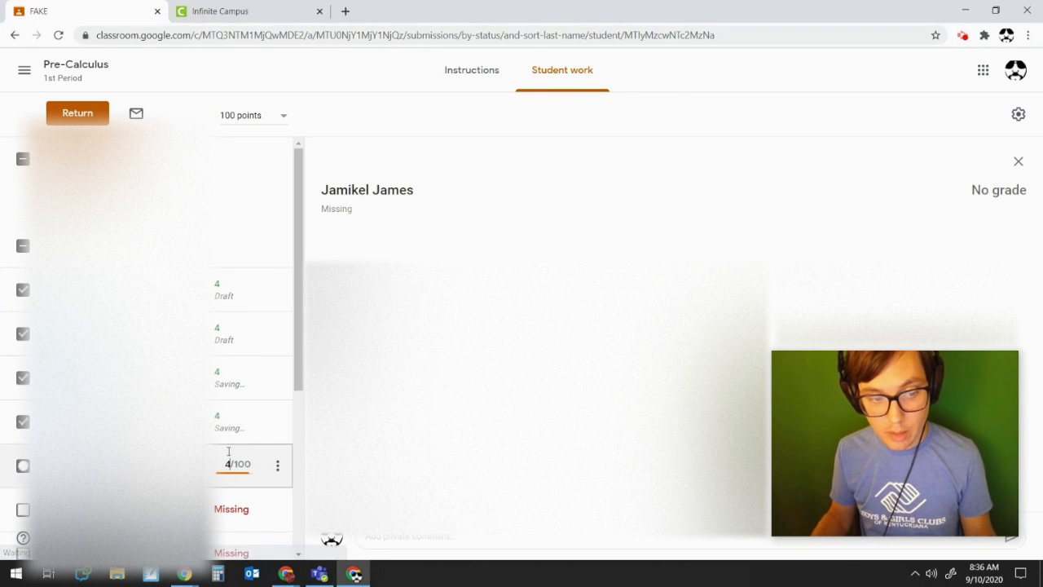
drag(298, 365, 294, 439)
click(222, 381)
text(4)
scroll(298, 372, down, 2)
click(219, 331)
text(4)
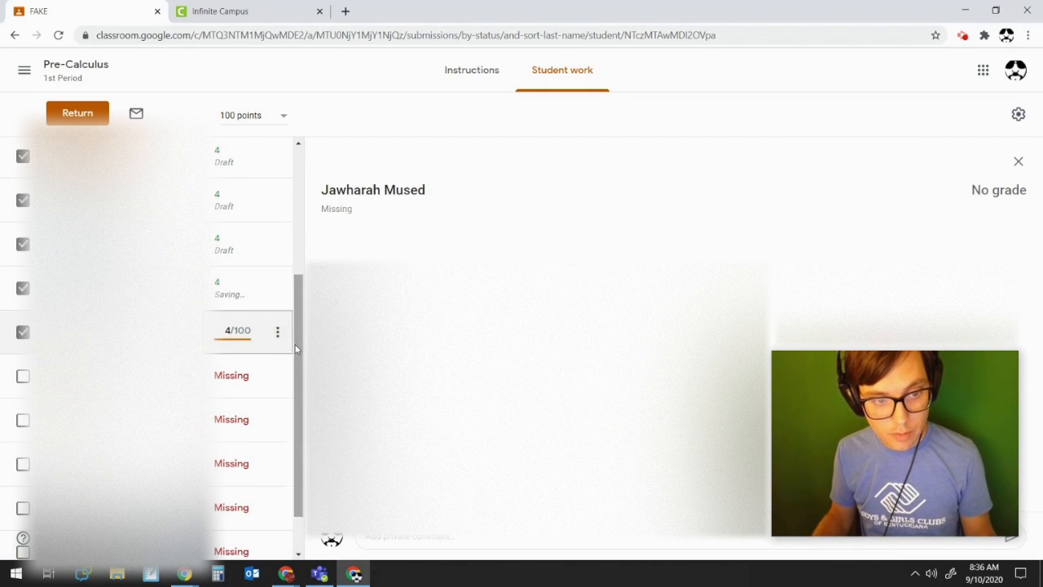
scroll(217, 325, down, 1)
click(217, 323)
text(4)
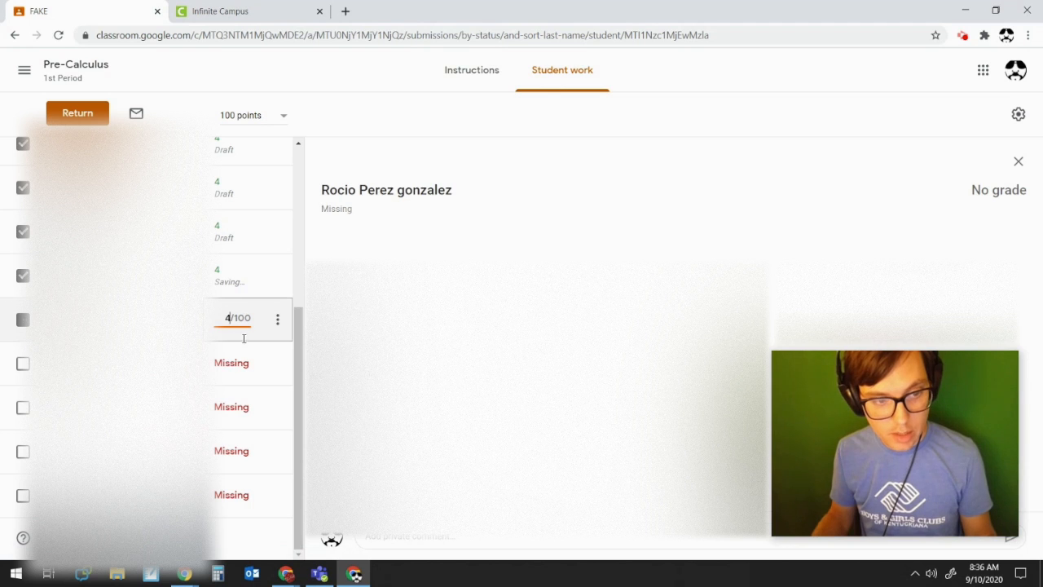
click(219, 364)
text(4)
click(221, 409)
text(4)
click(215, 454)
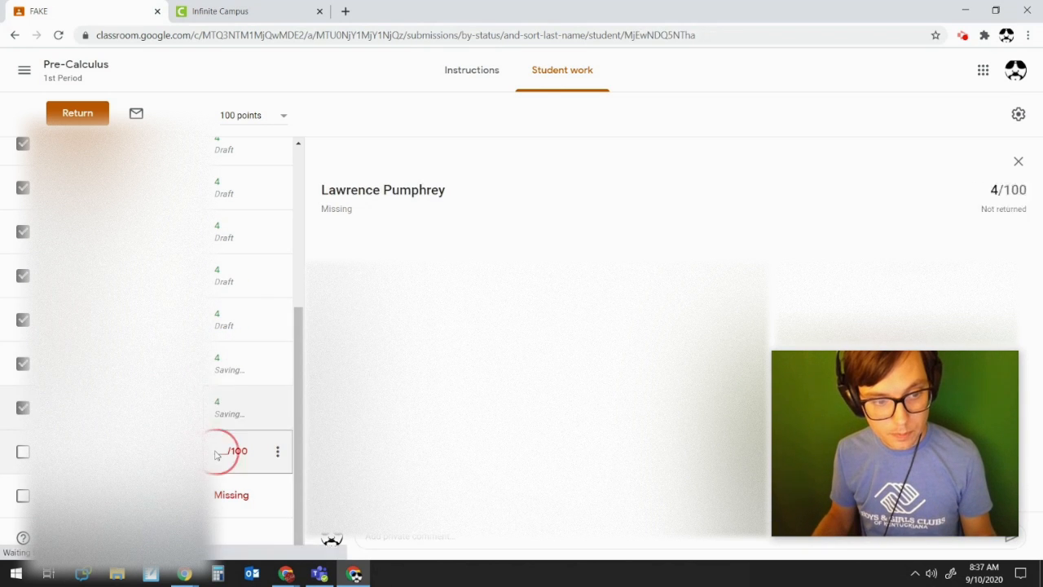
text(4)
click(221, 494)
text(4)
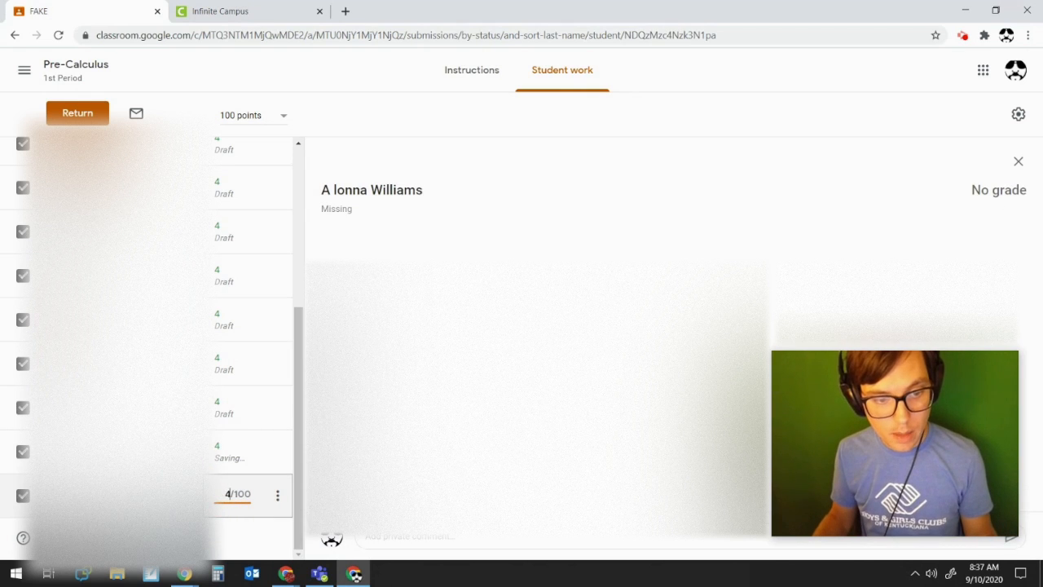
key(Return)
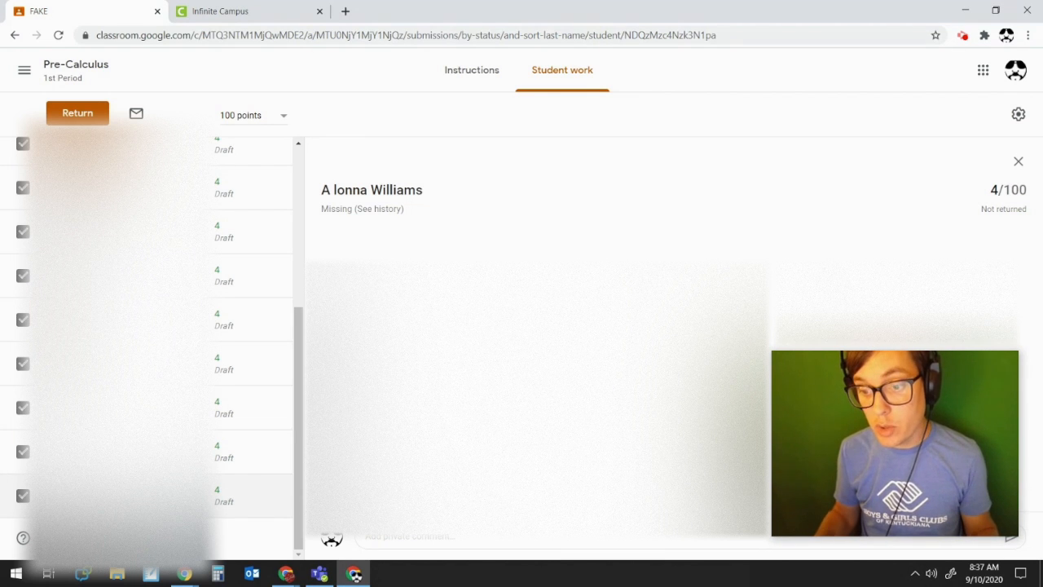
Return the graded FAKE assignment to all 12 students
click(70, 119)
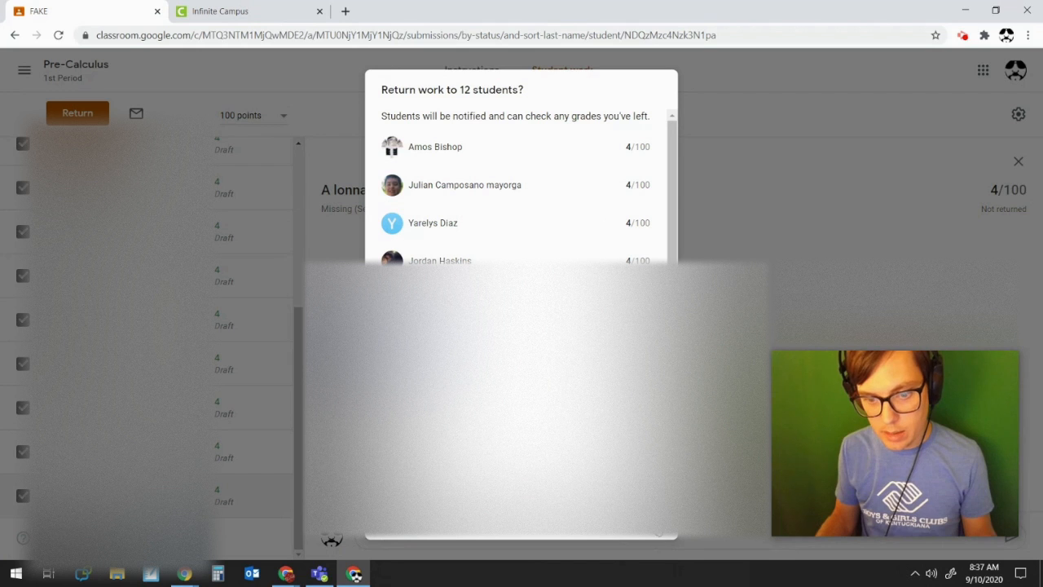
click(658, 531)
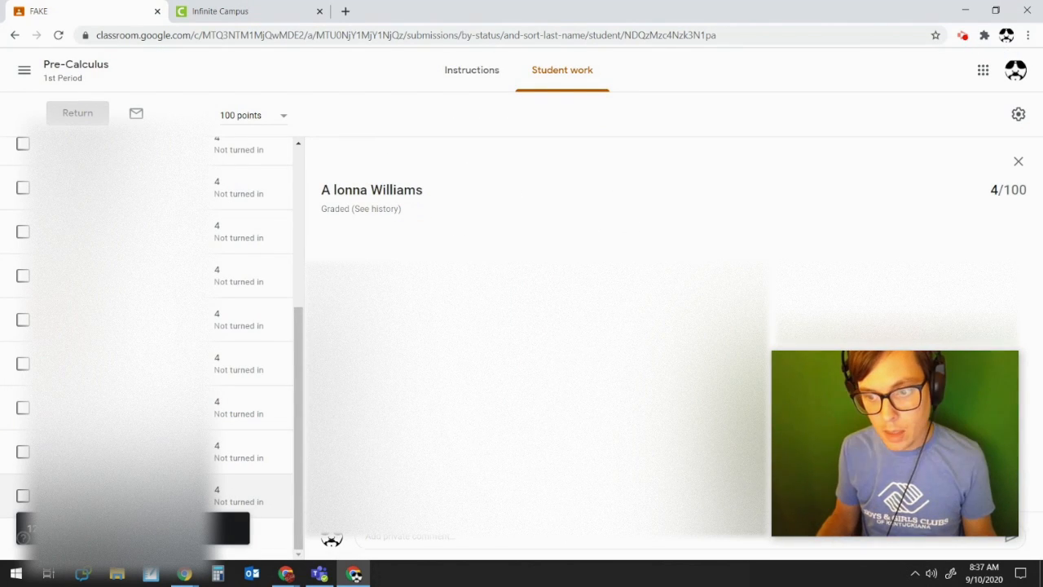
drag(298, 331, 284, 163)
Go back to the Pre-Calculus class and open its gradebook
click(60, 65)
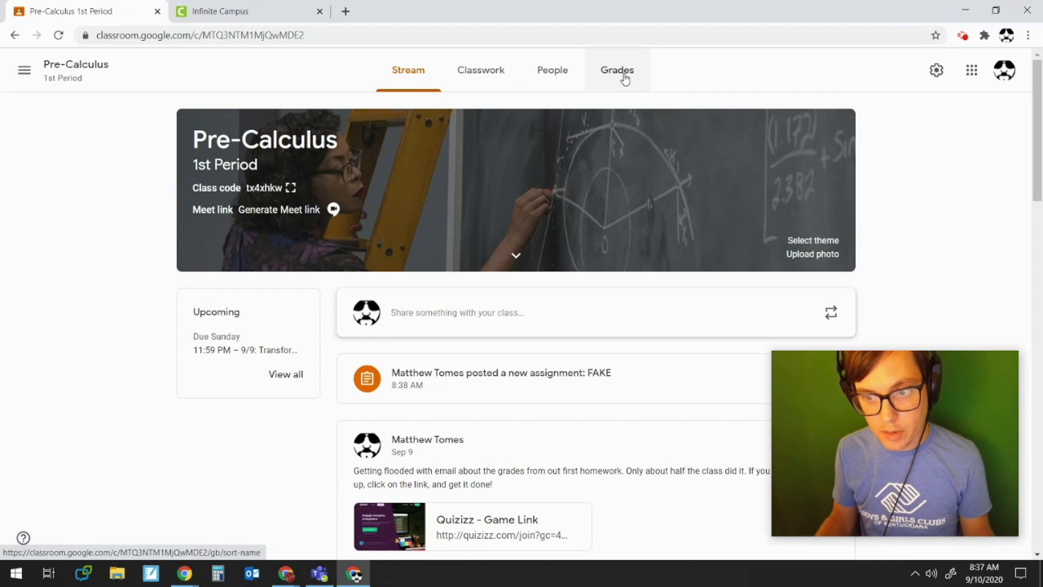
click(624, 78)
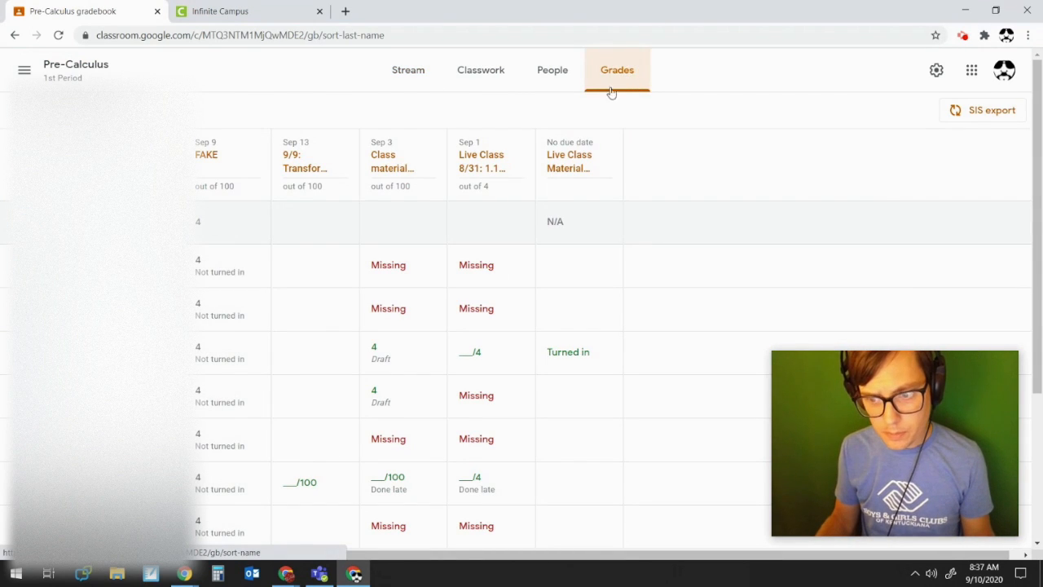
Export only the FAKE assignment's grades to the student information system, excluding all other classwork
click(973, 120)
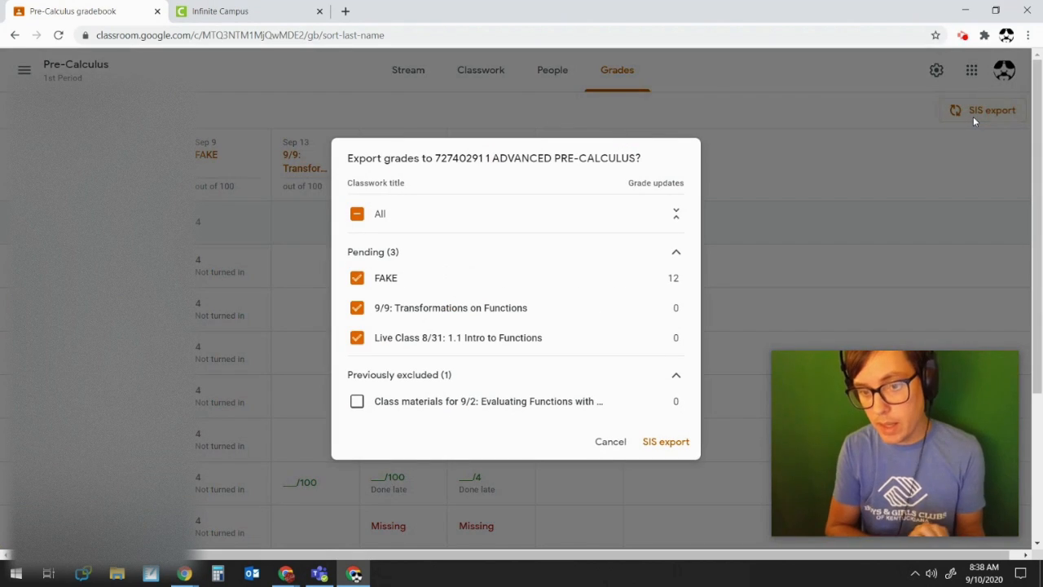
click(357, 216)
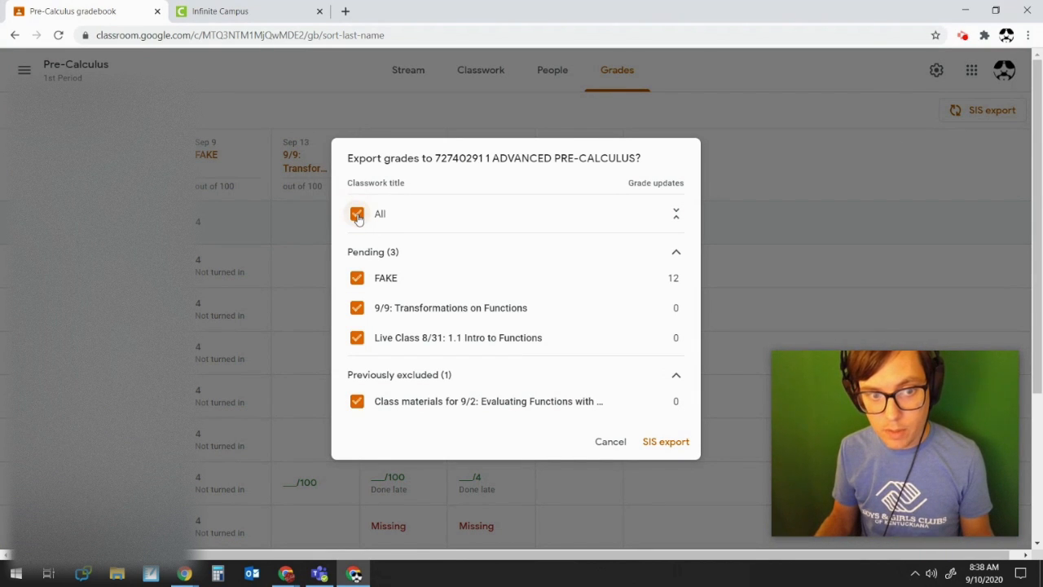
click(357, 216)
click(357, 215)
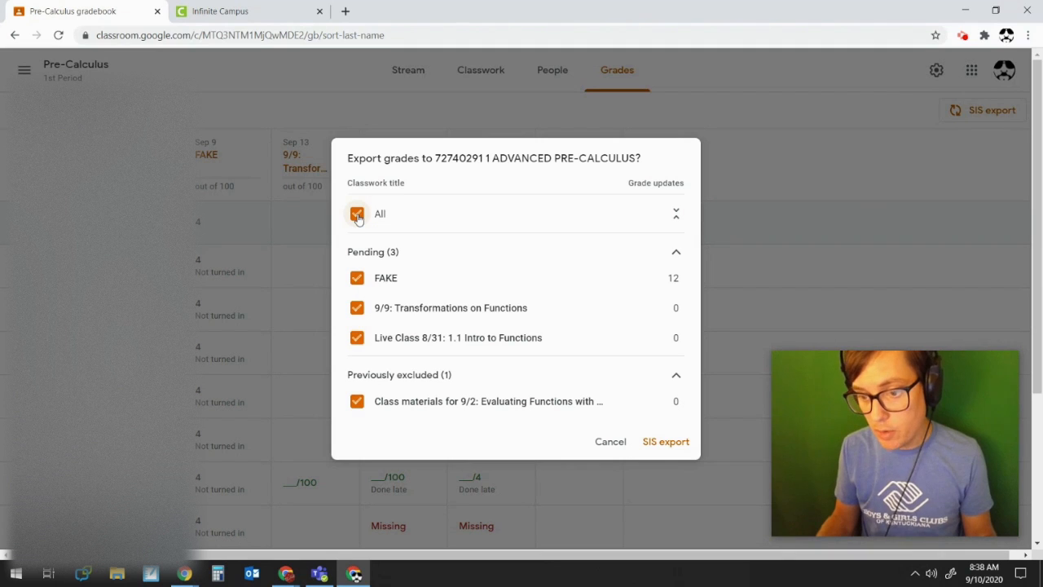
click(358, 216)
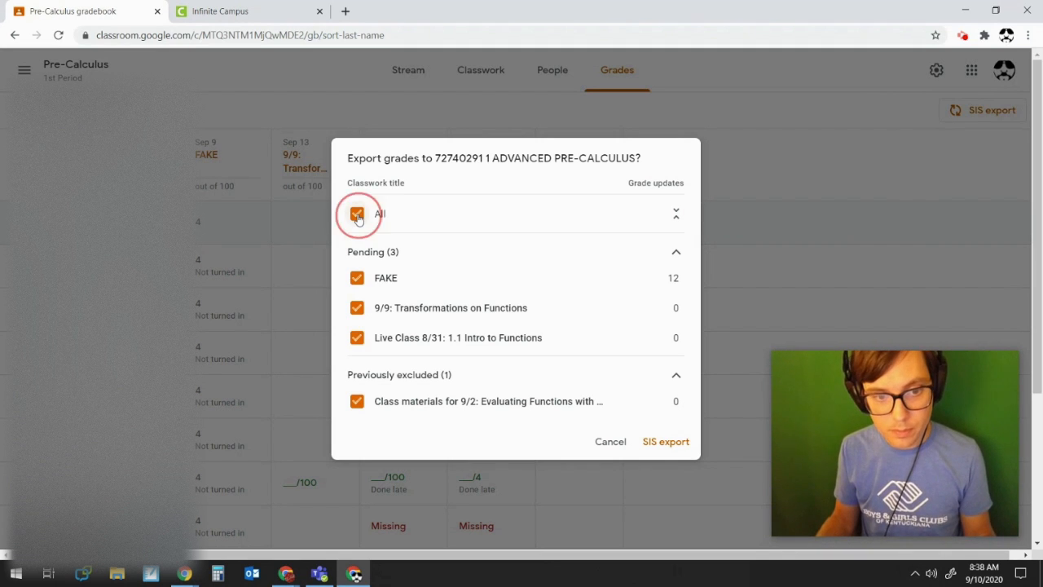
click(356, 278)
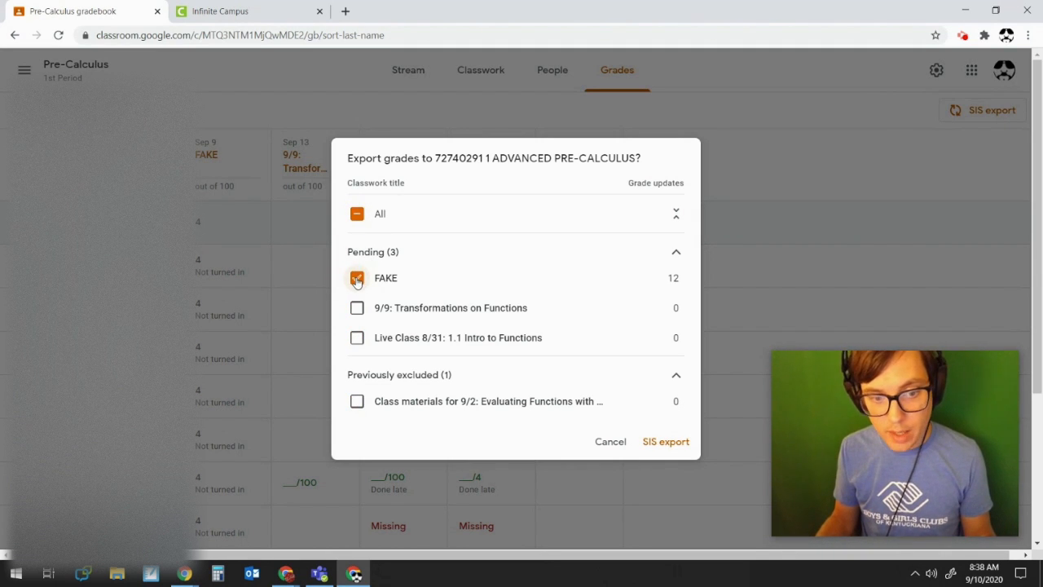
click(665, 441)
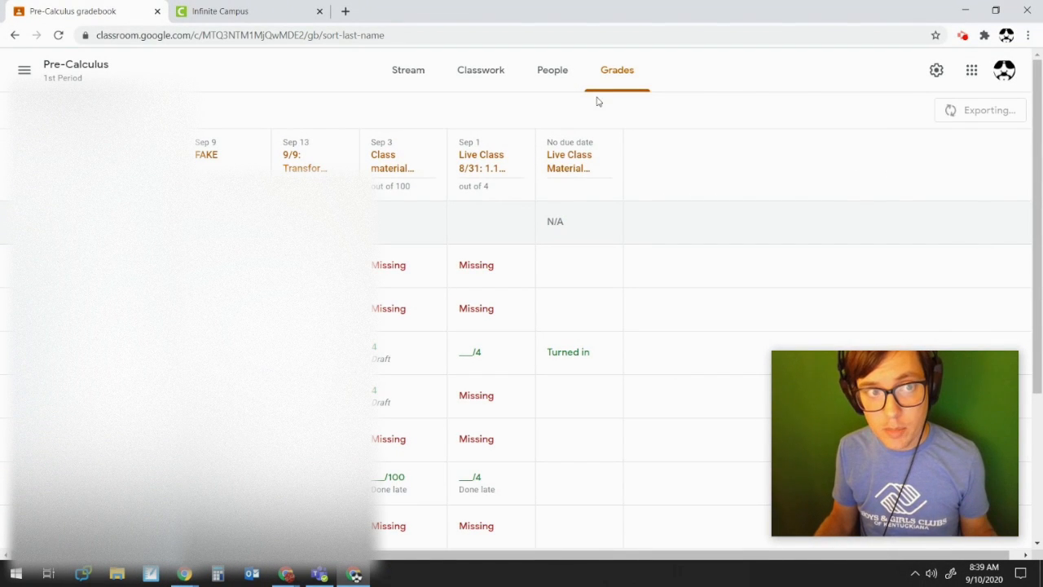
Switch to Infinite Campus, reload the grade book and open the list of uncategorized assignments
click(224, 10)
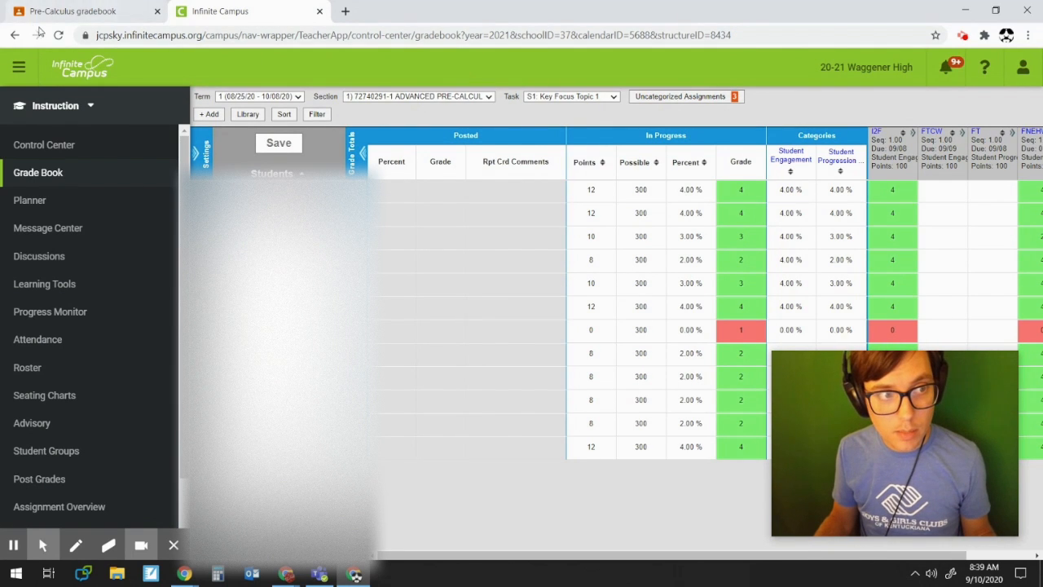
click(59, 35)
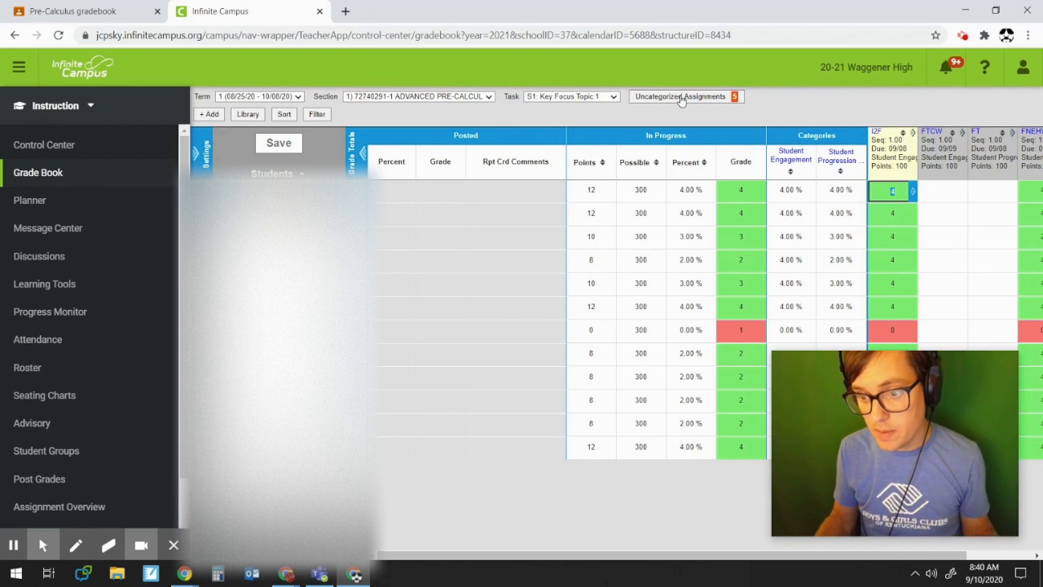
click(681, 96)
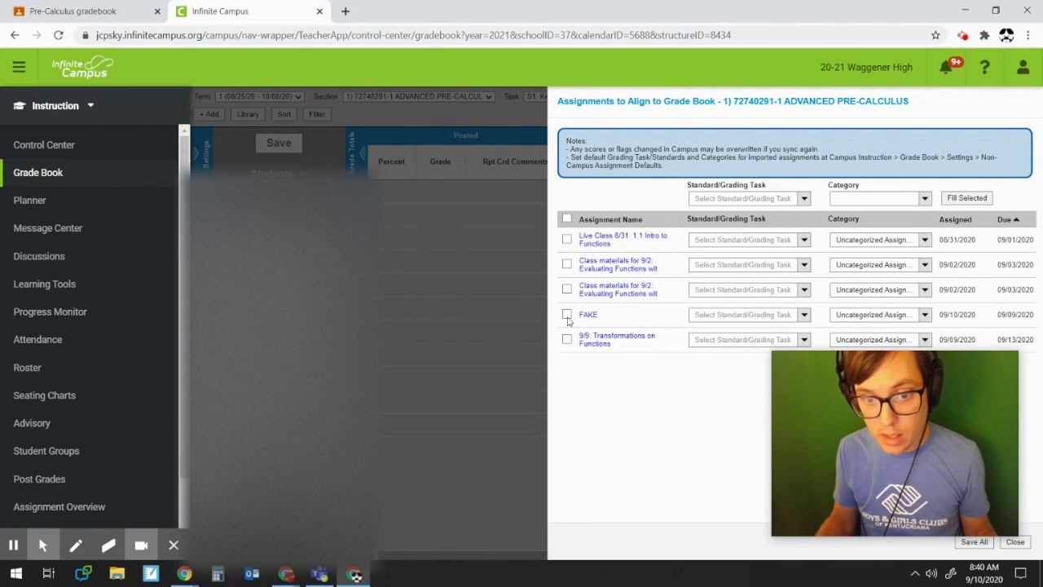
mouse_move(964, 412)
drag(965, 413, 127, 437)
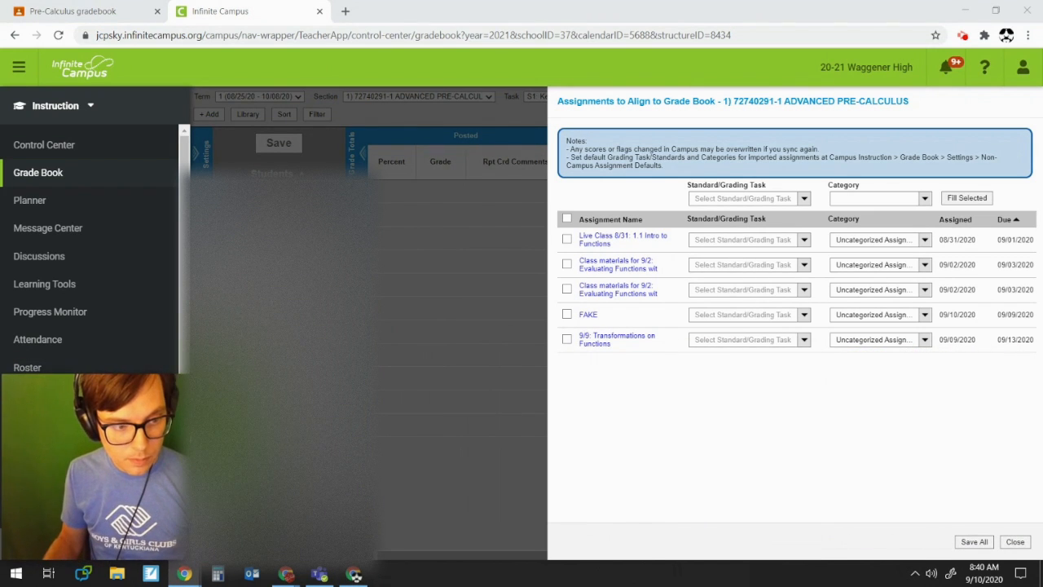
Align the FAKE assignment to S1:Key Focus Topic 1 under Student Engagement with Standards and save the alignment
click(566, 314)
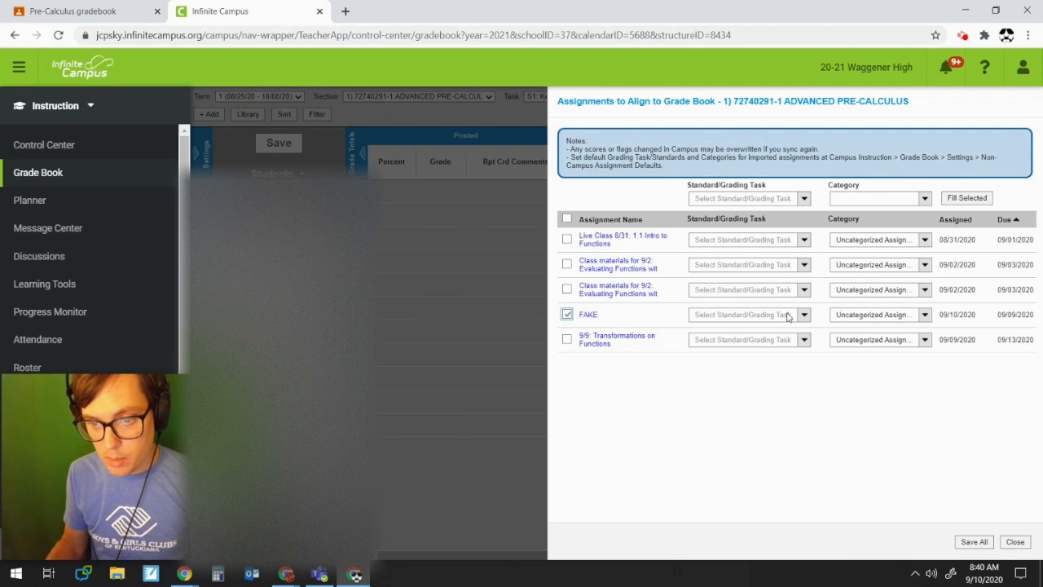
click(758, 314)
click(774, 349)
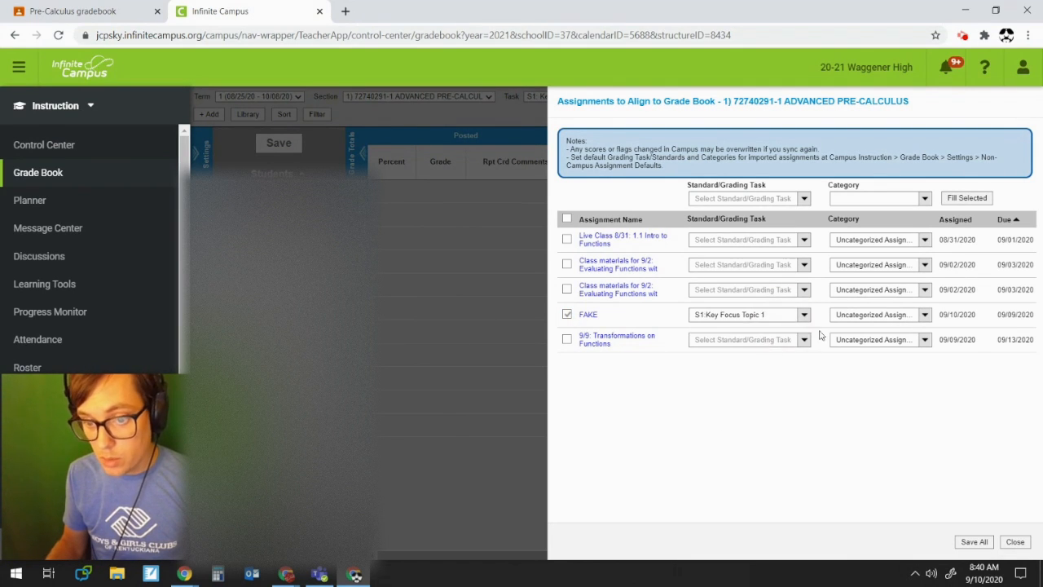
click(896, 316)
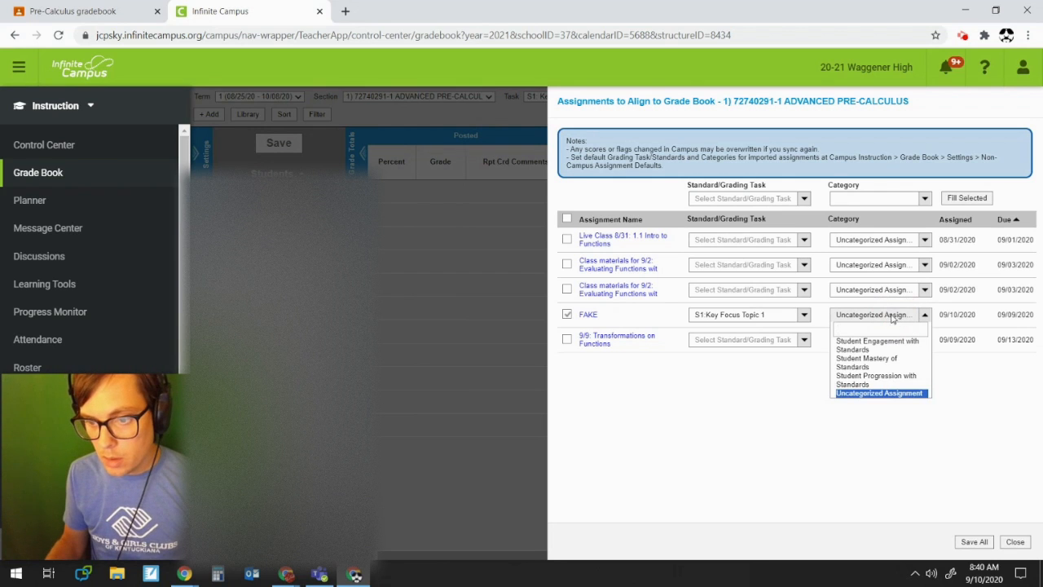
click(872, 346)
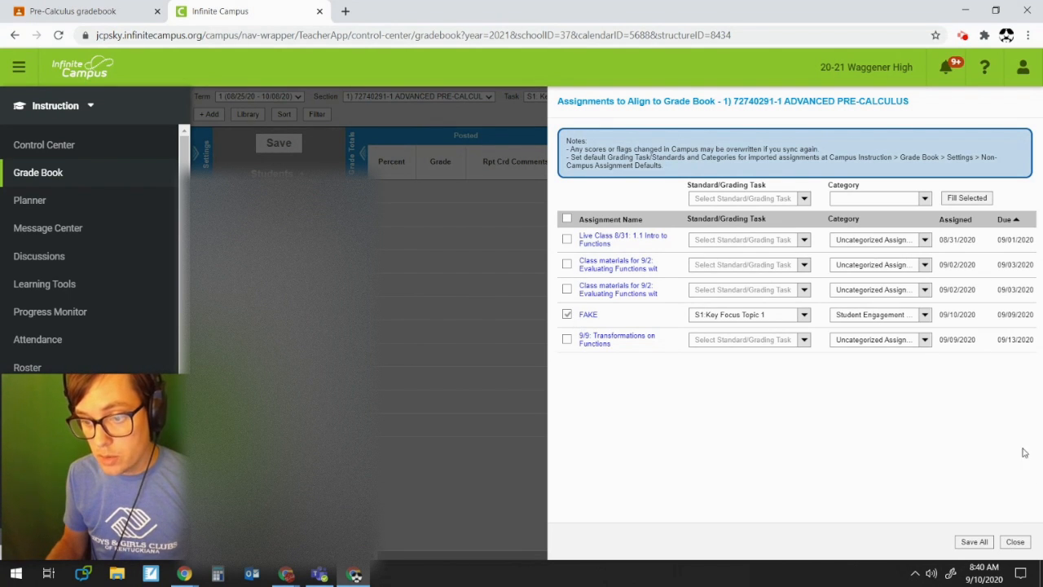
click(976, 544)
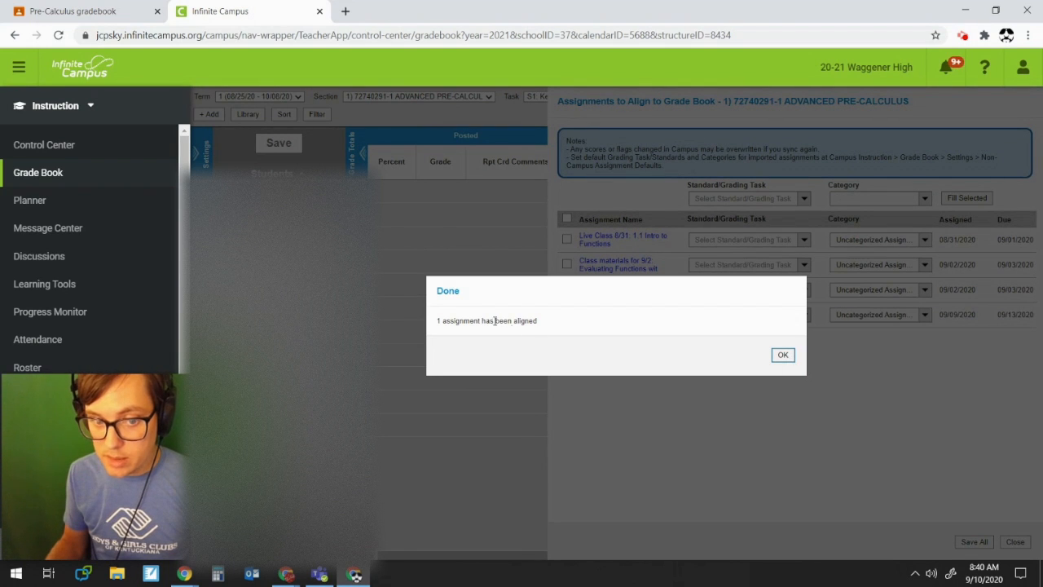
click(785, 355)
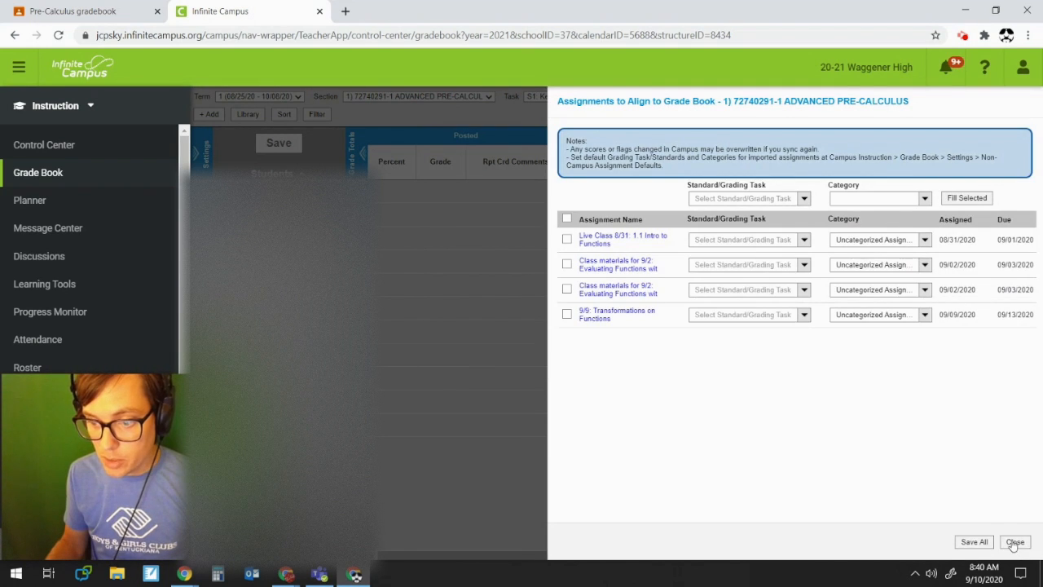
click(1014, 542)
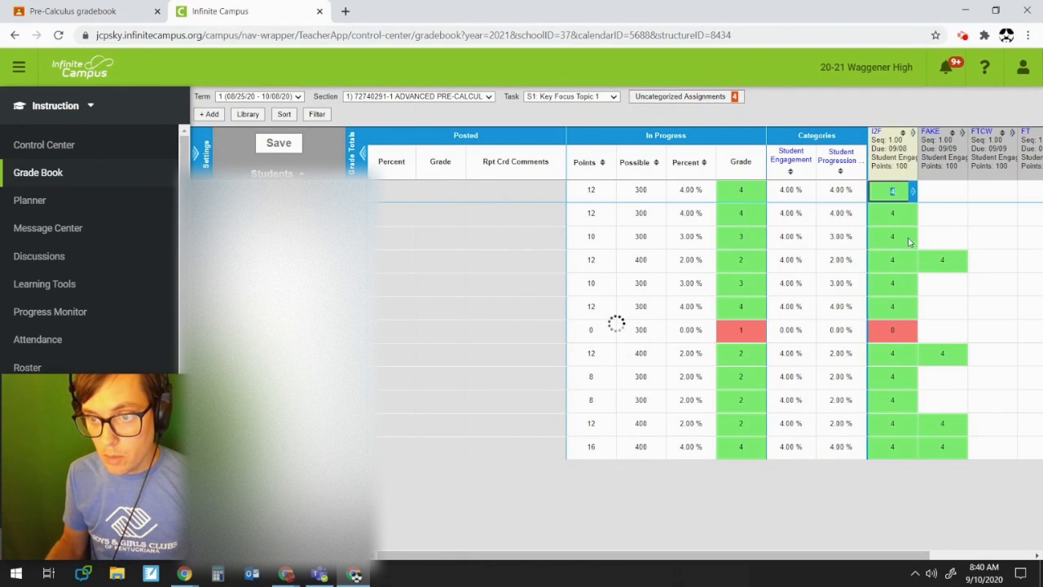
Check the imported FAKE scores in the grade book and reload the page
scroll(400, 548, right, 3)
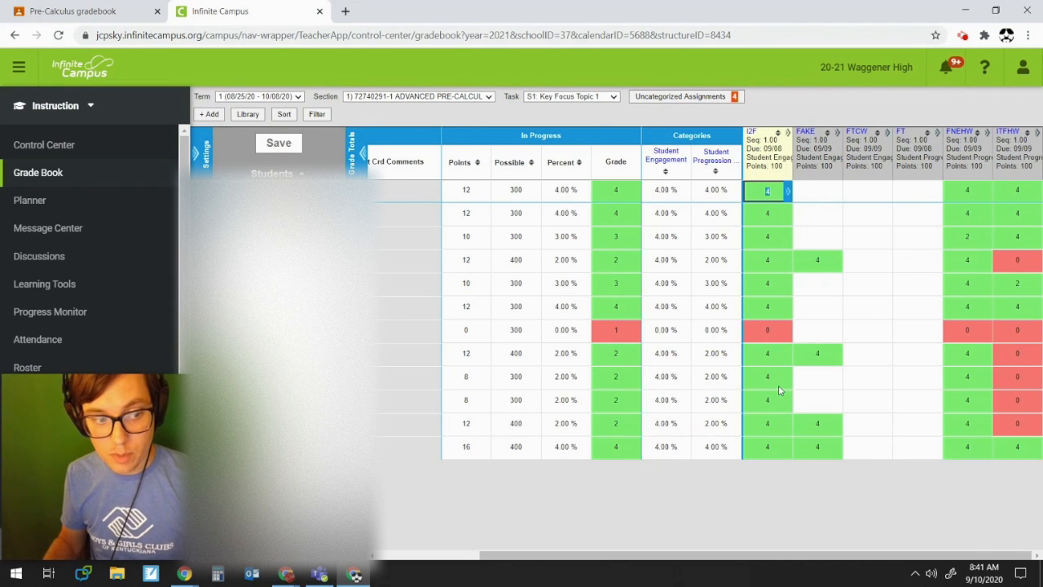
click(59, 35)
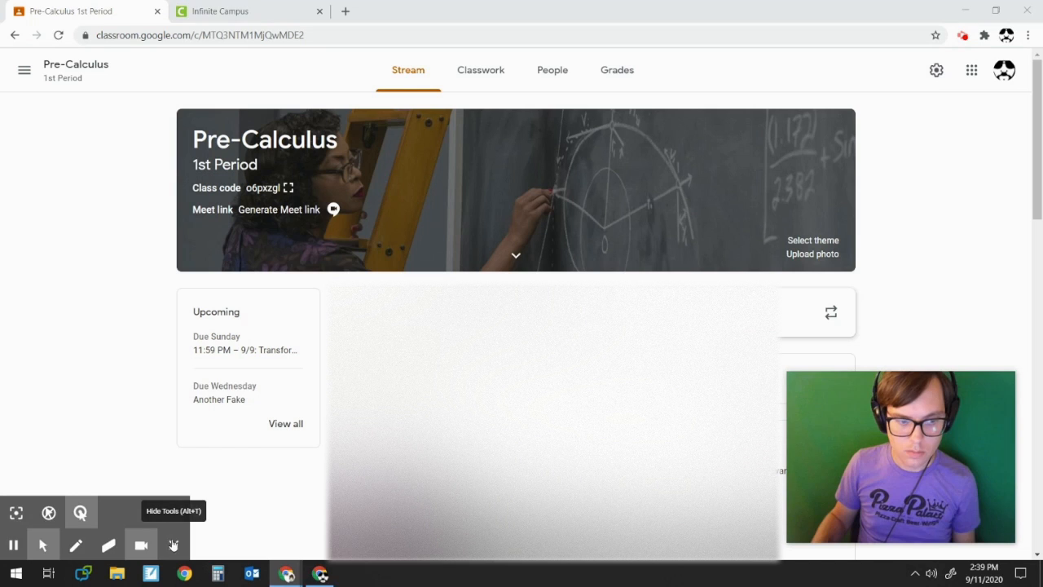
Open the Another Fake assignment in Google Classroom and look through its student grades
click(171, 544)
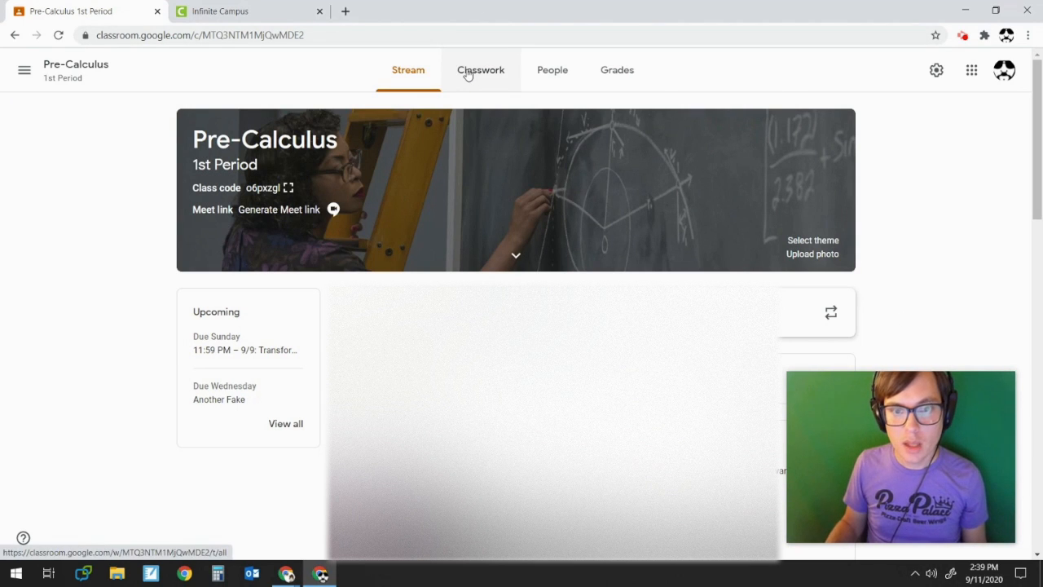
click(628, 74)
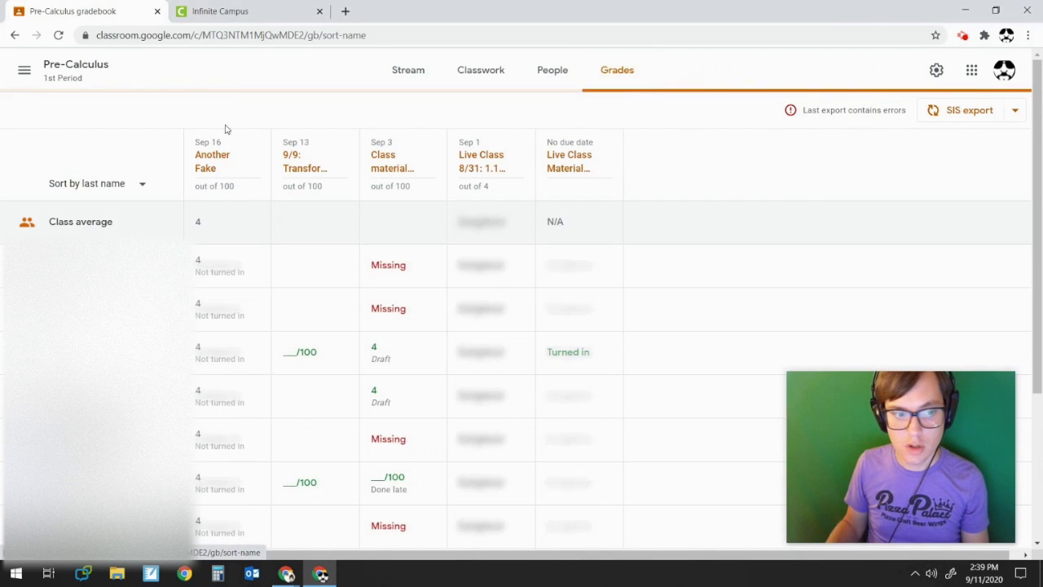
click(474, 72)
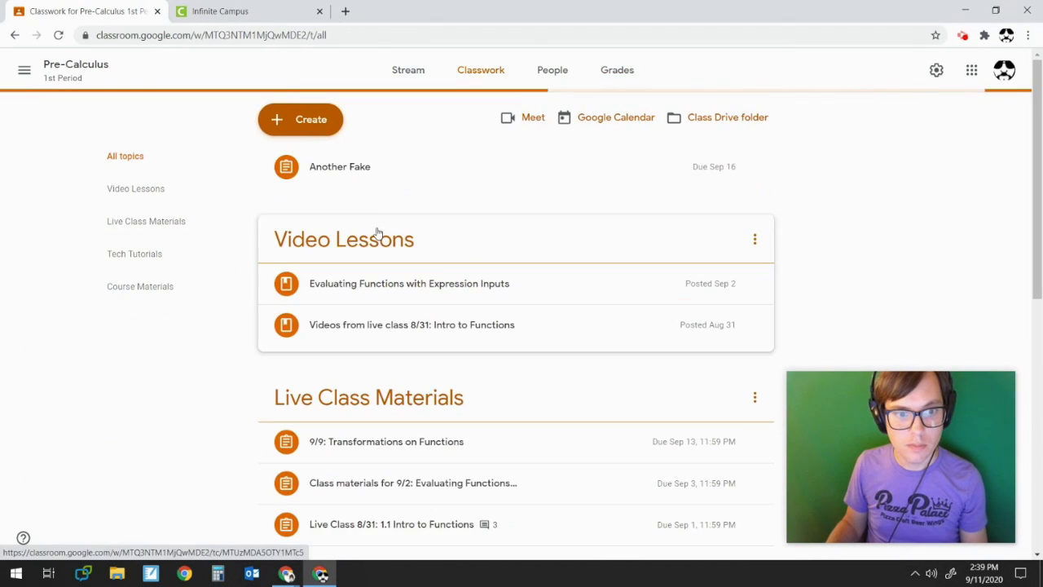
click(351, 178)
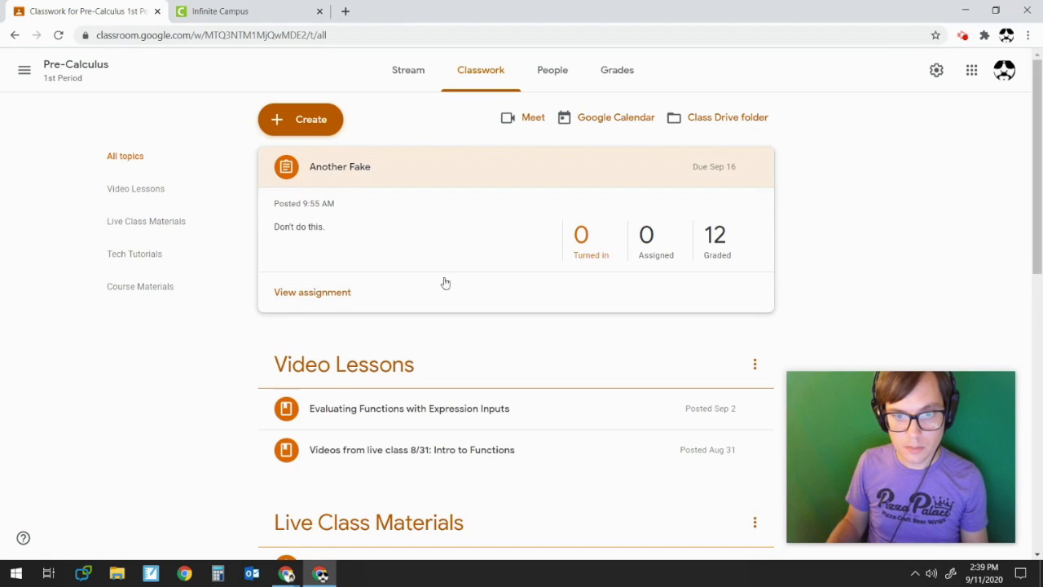
click(310, 295)
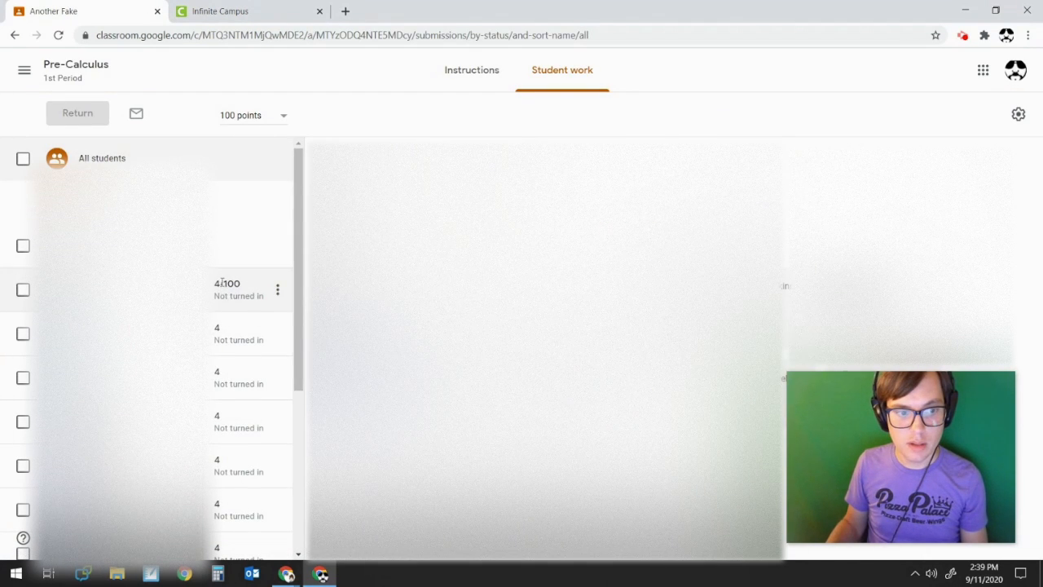
drag(295, 310, 306, 453)
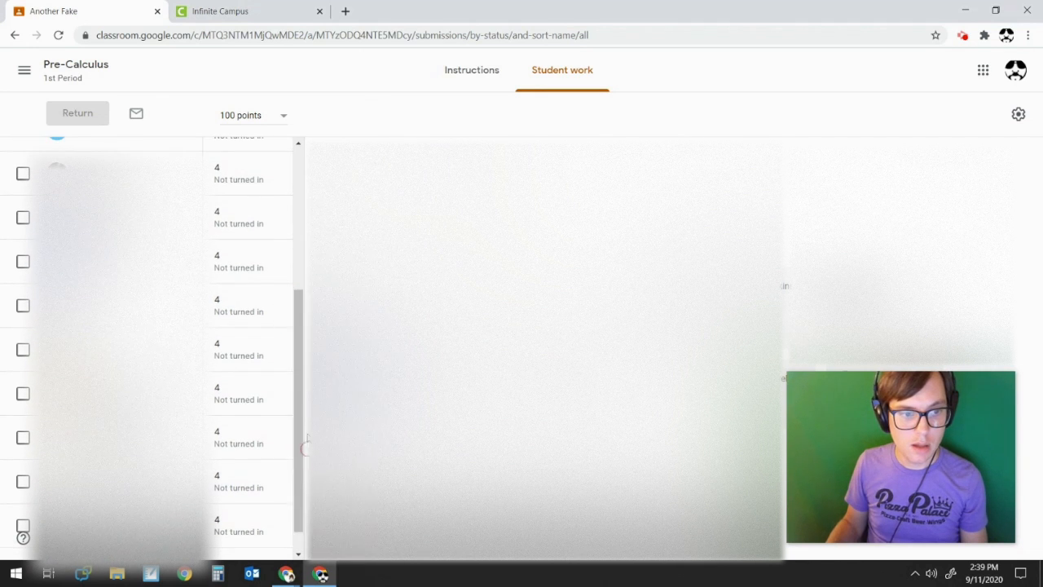
Set one student's Another Fake grade to 2 out of 100 and try to return it
click(219, 300)
key(BackSpace)
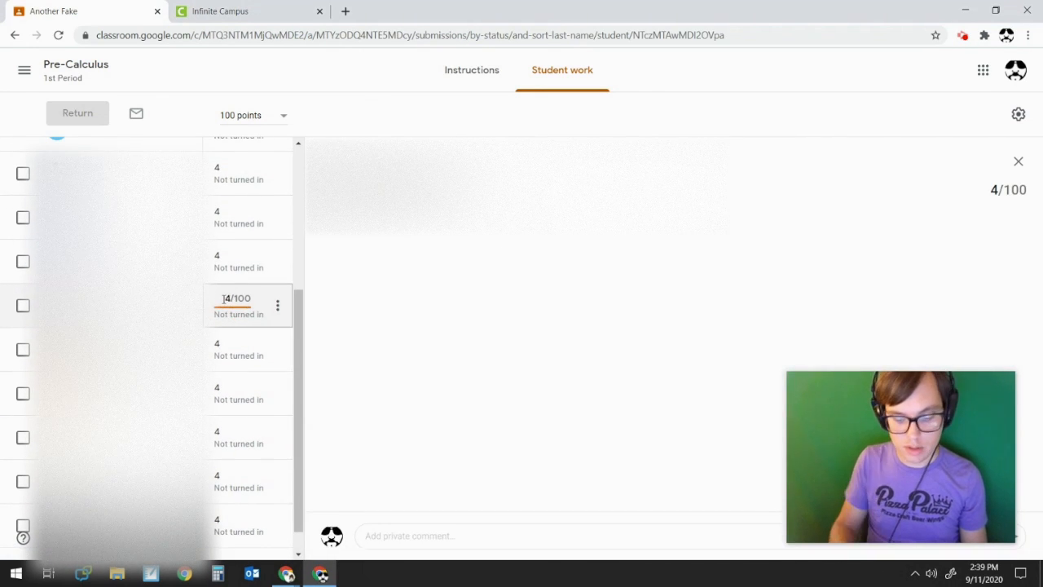
click(339, 306)
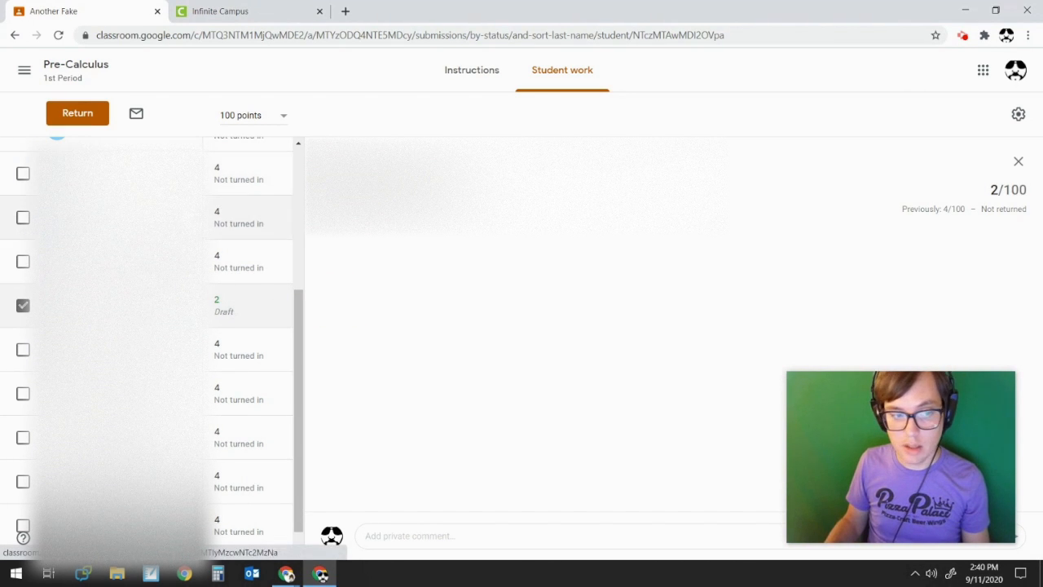
click(79, 115)
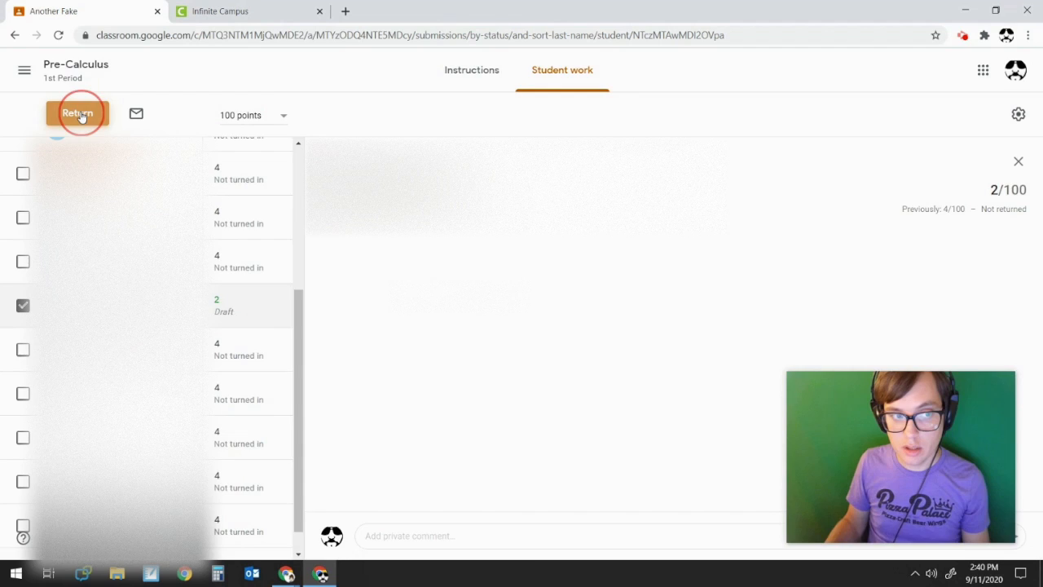
click(585, 369)
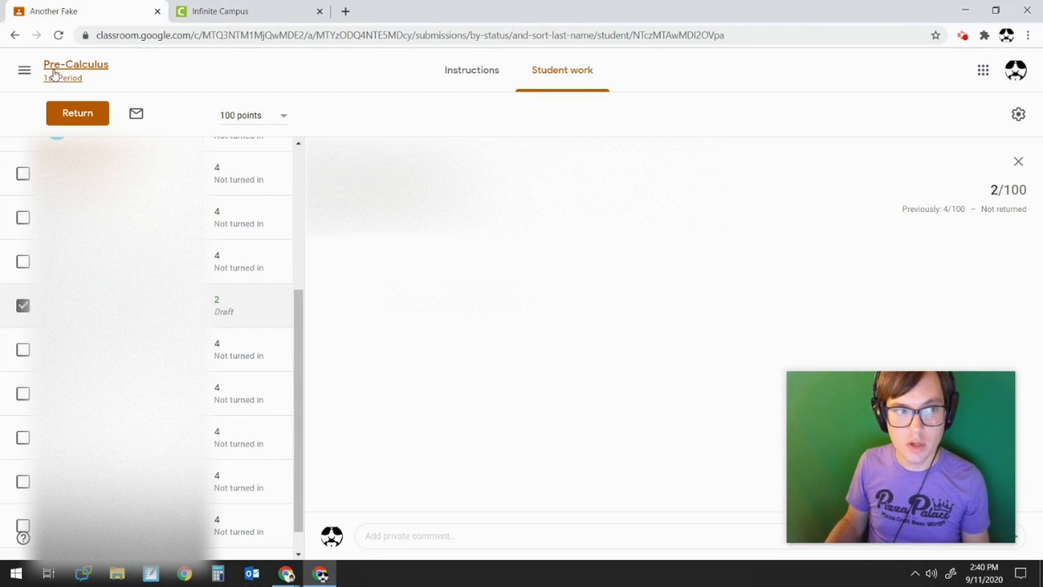
Go to the Pre-Calculus gradebook, check the pending SIS export and dismiss it without exporting
click(54, 72)
click(617, 72)
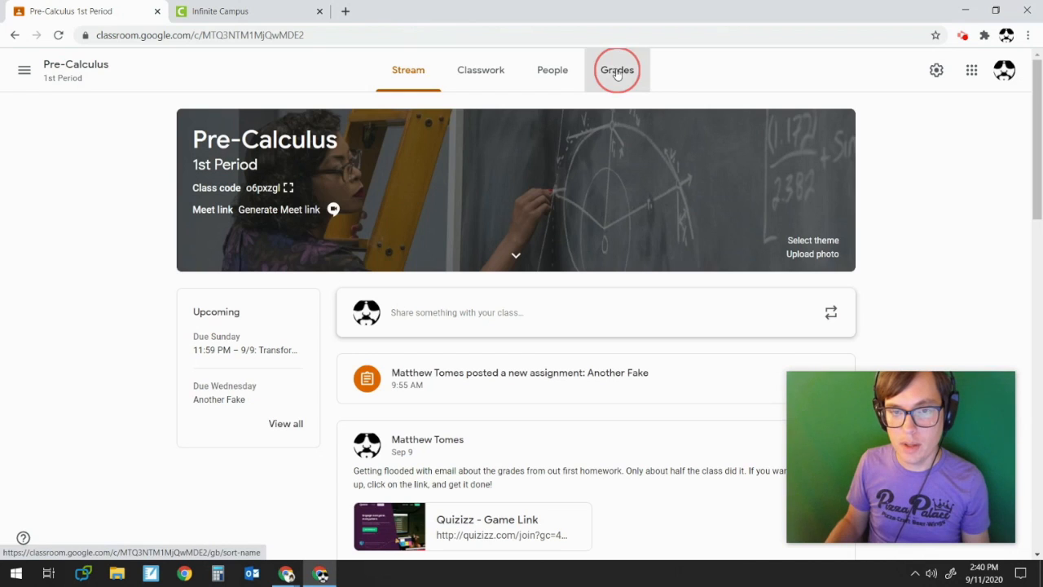
click(966, 109)
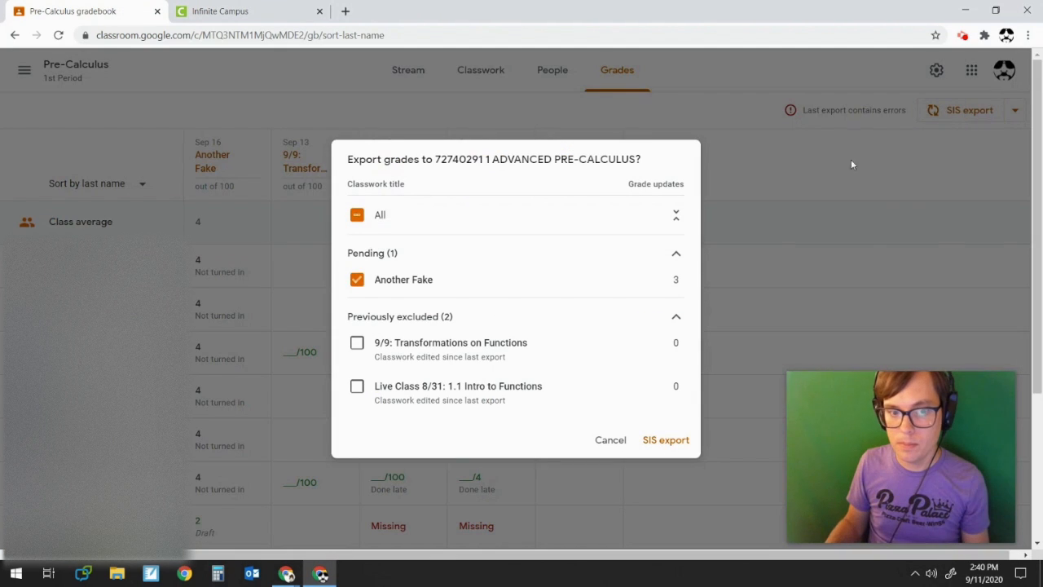
click(778, 151)
Reopen the Another Fake assignment's student work and return the draft grade of 2 out of 100 to the selected student
click(23, 71)
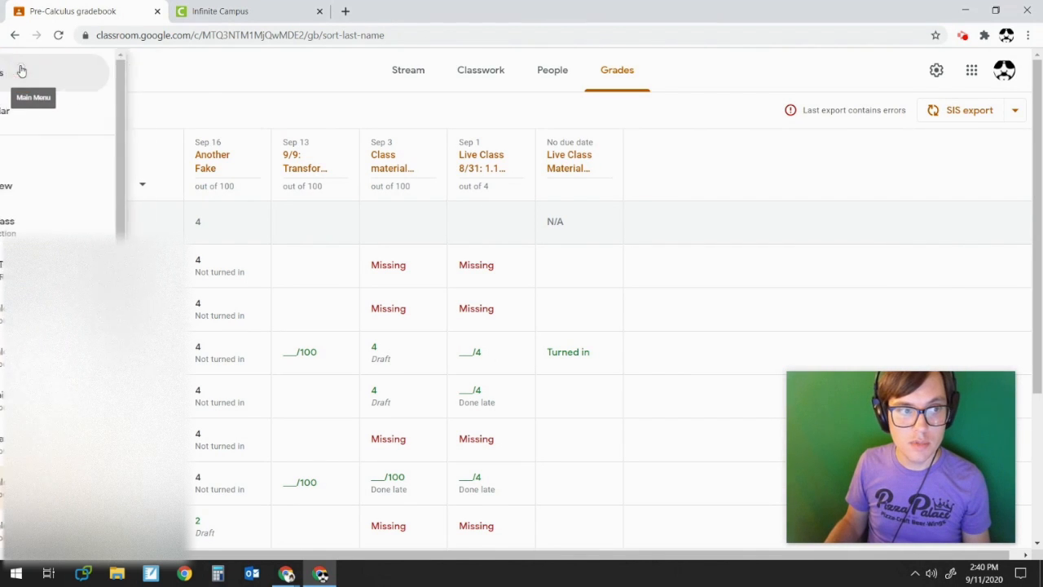
click(468, 71)
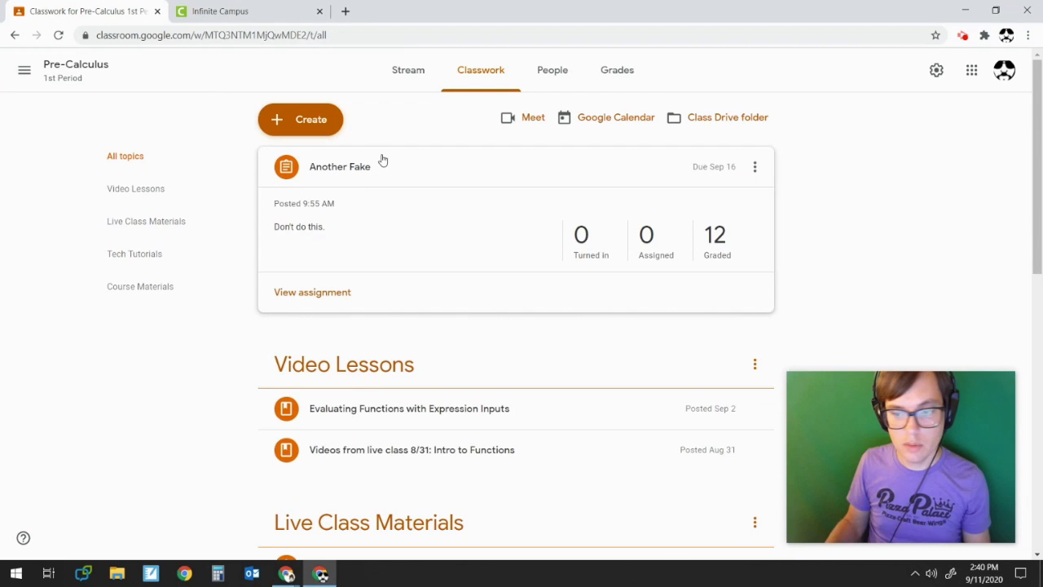
click(336, 292)
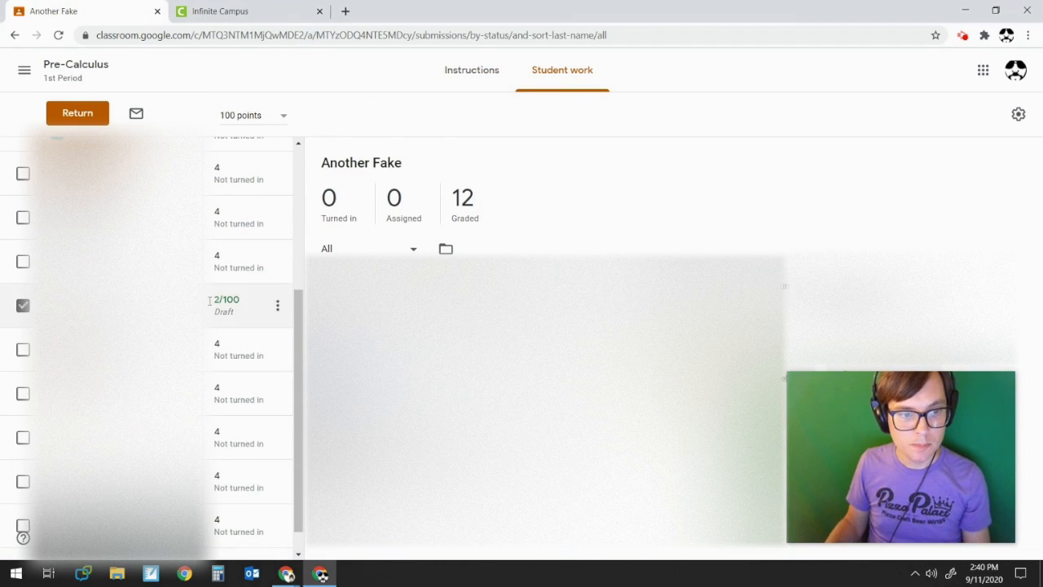
click(218, 298)
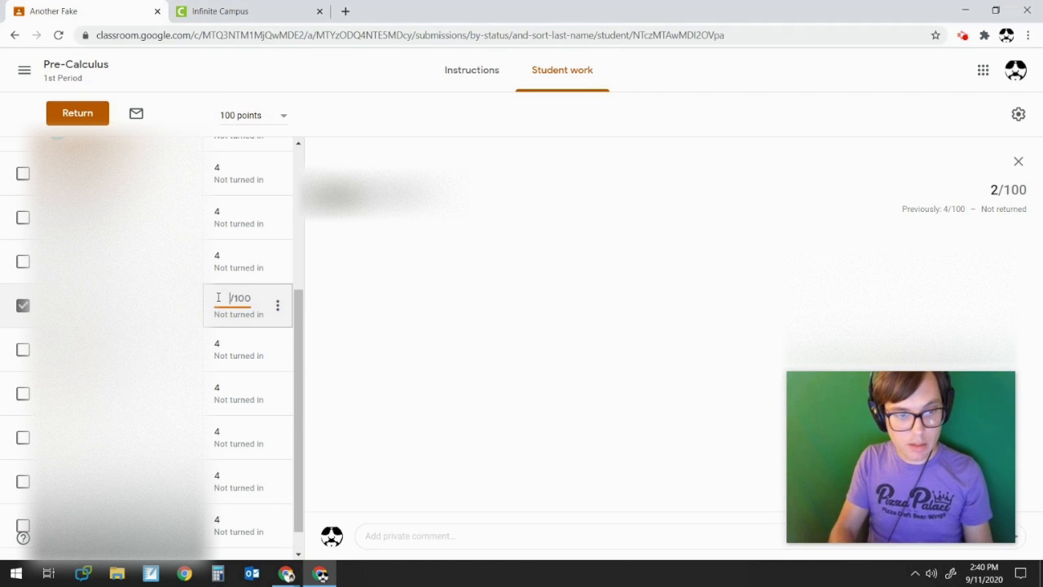
click(70, 113)
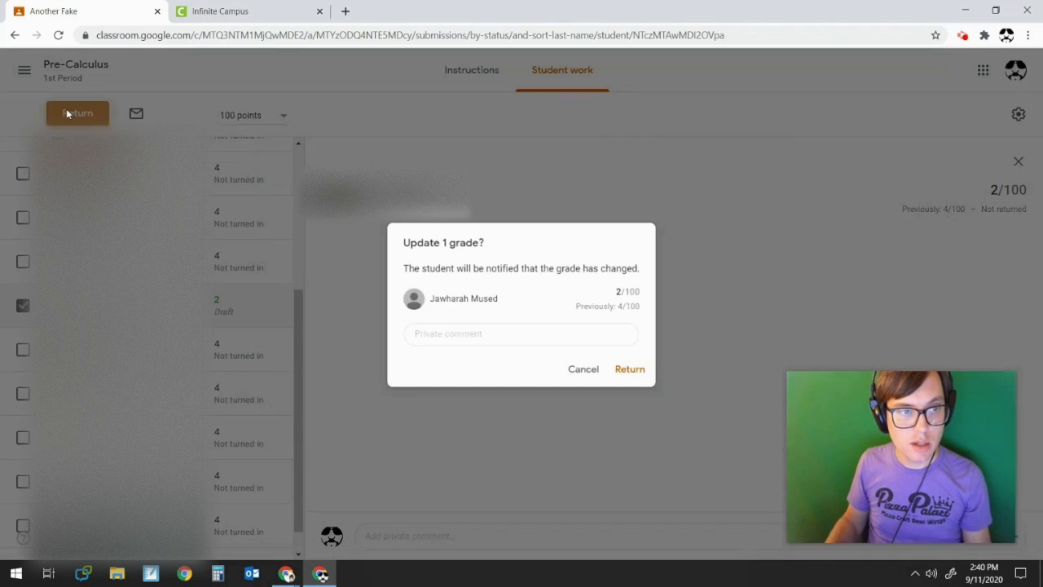
click(631, 371)
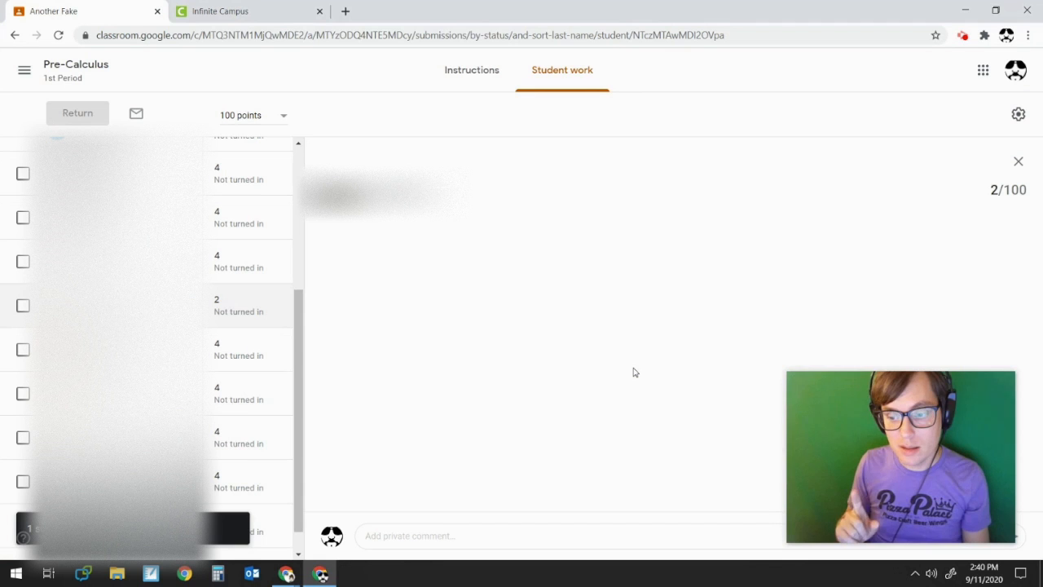
Check the Infinite Campus grade book, then export the pending Another Fake grade updates from the Pre-Calculus gradebook in Google Classroom
click(240, 12)
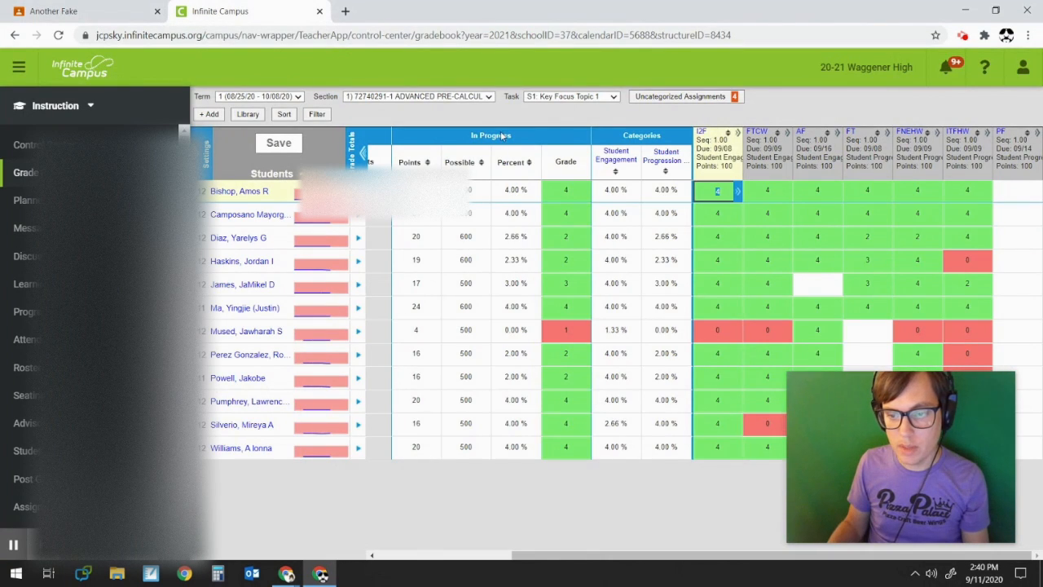
click(124, 15)
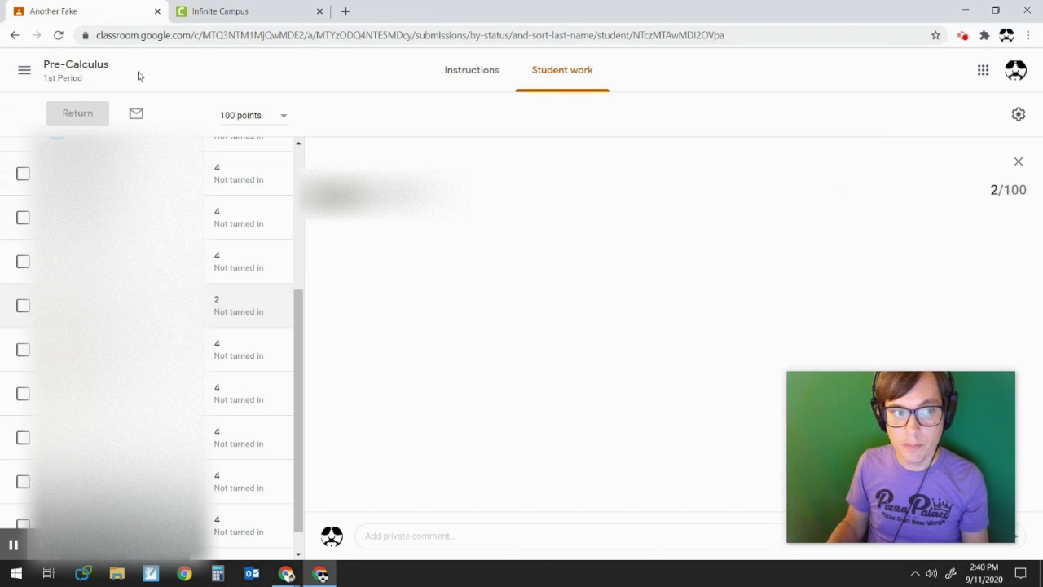
click(88, 64)
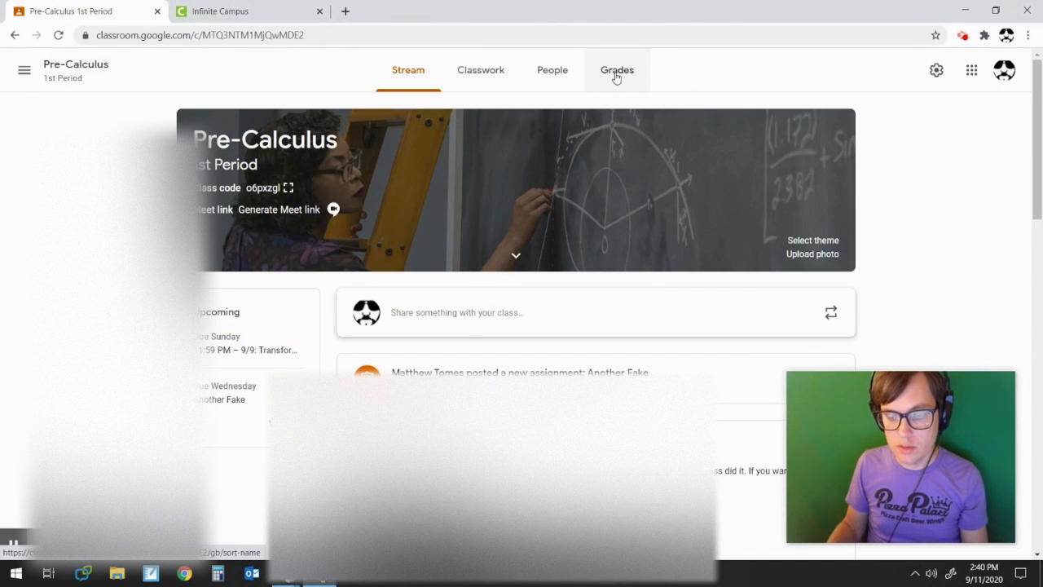
click(617, 73)
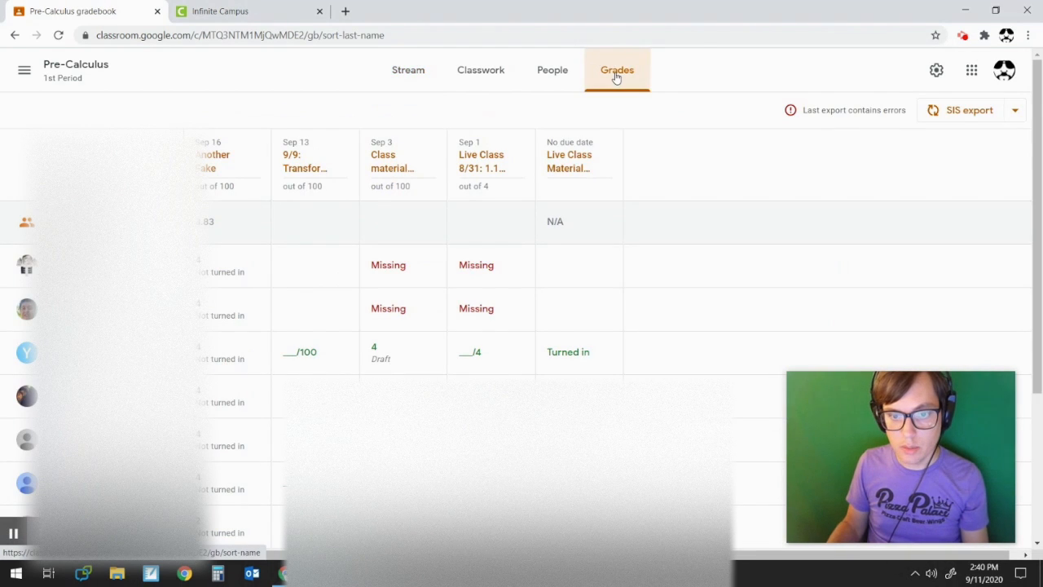
click(950, 119)
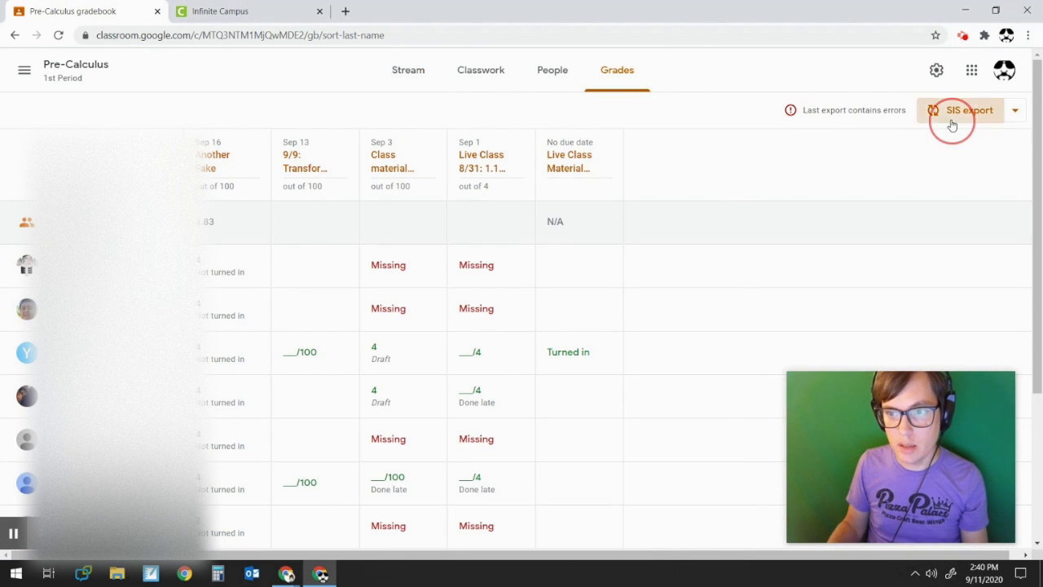
click(665, 441)
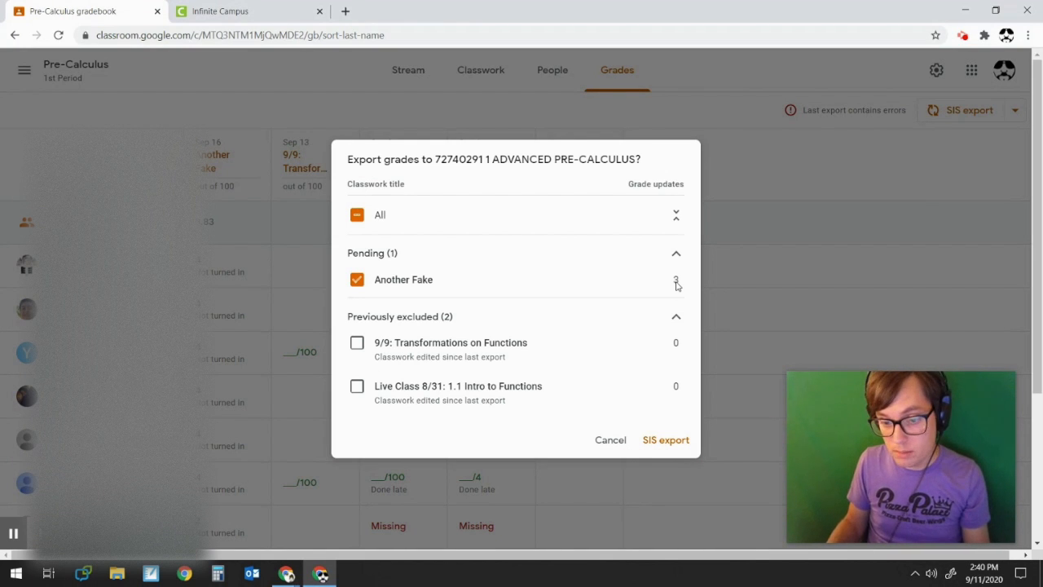
click(674, 441)
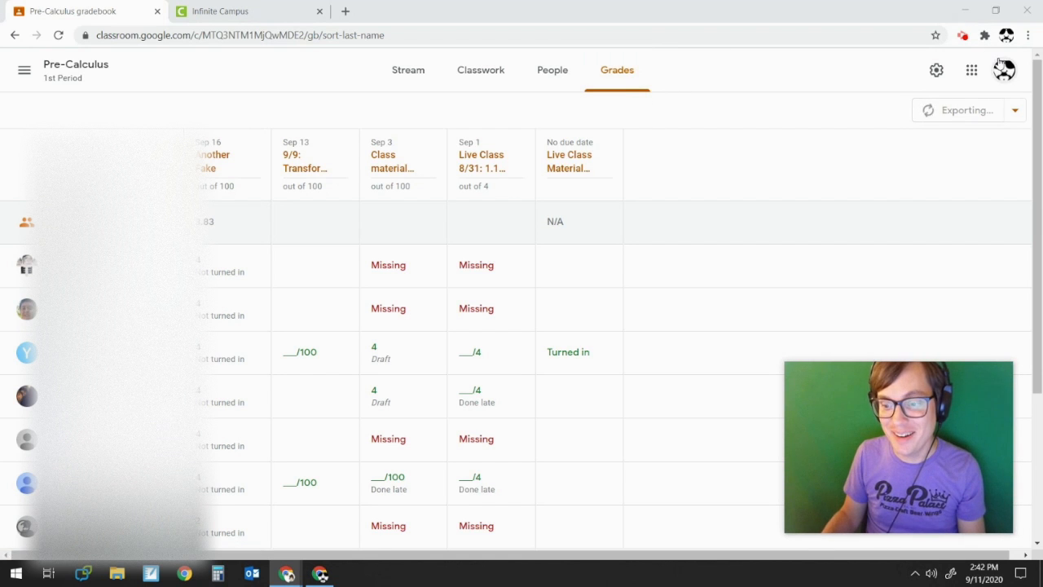
click(962, 39)
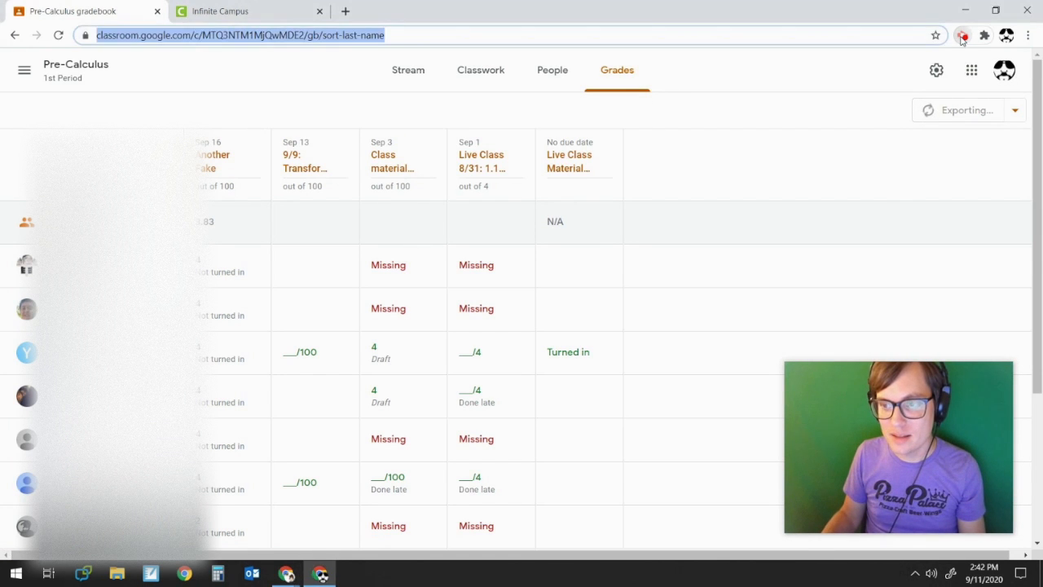
click(962, 39)
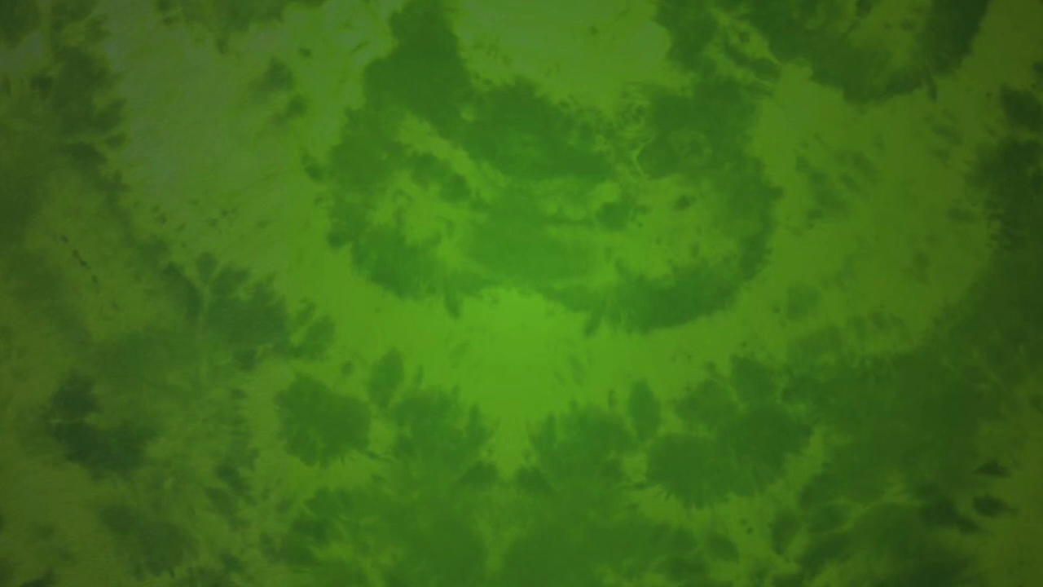